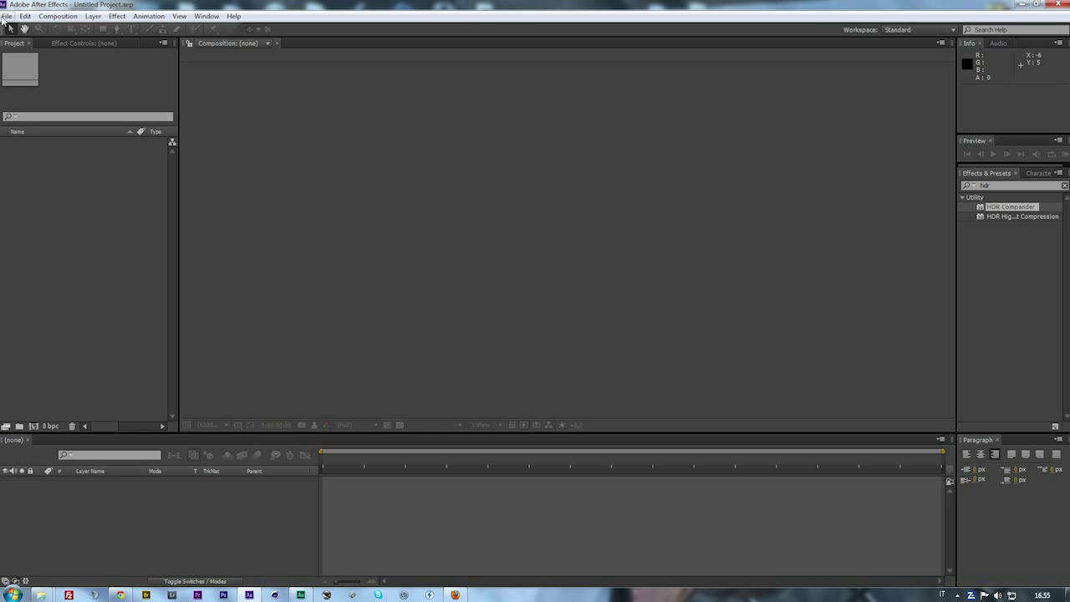
# - Import MVI_9863.MOV from the Marmolada Tutorial Explorer folder into the After Effects Project panel
pyautogui.moveTo(40, 594)
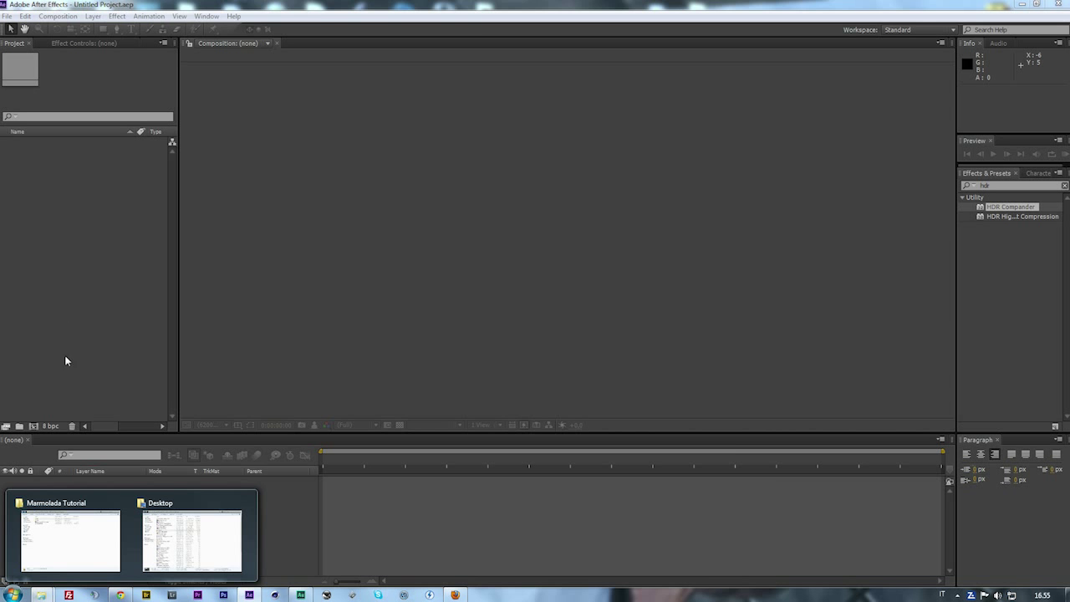
pyautogui.click(70, 539)
pyautogui.moveTo(265, 85); pyautogui.dragTo(545, 60)
pyautogui.click(469, 167)
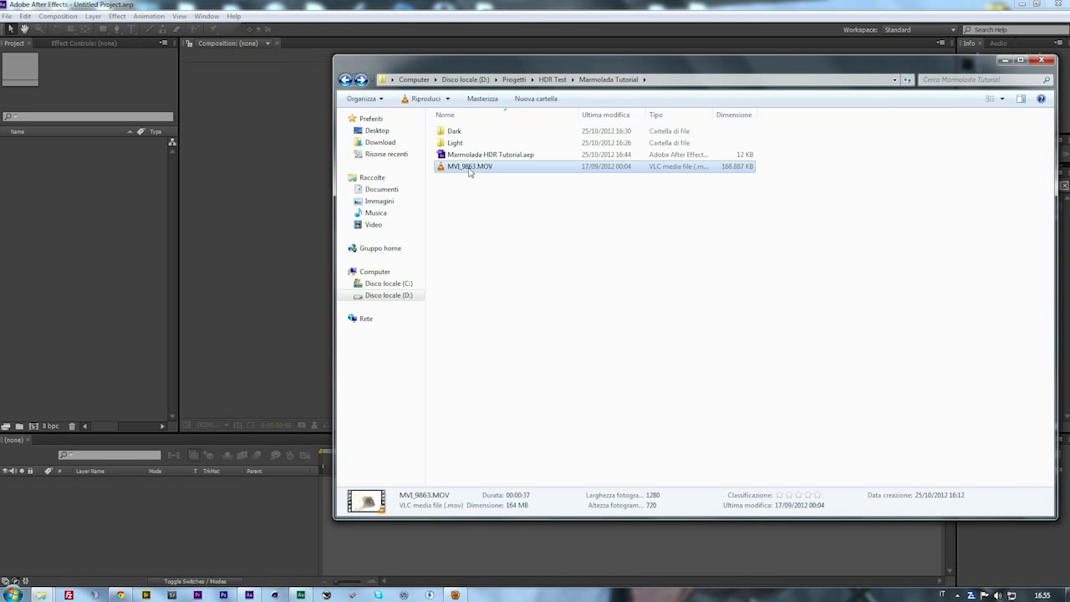
pyautogui.moveTo(470, 171); pyautogui.dragTo(96, 209)
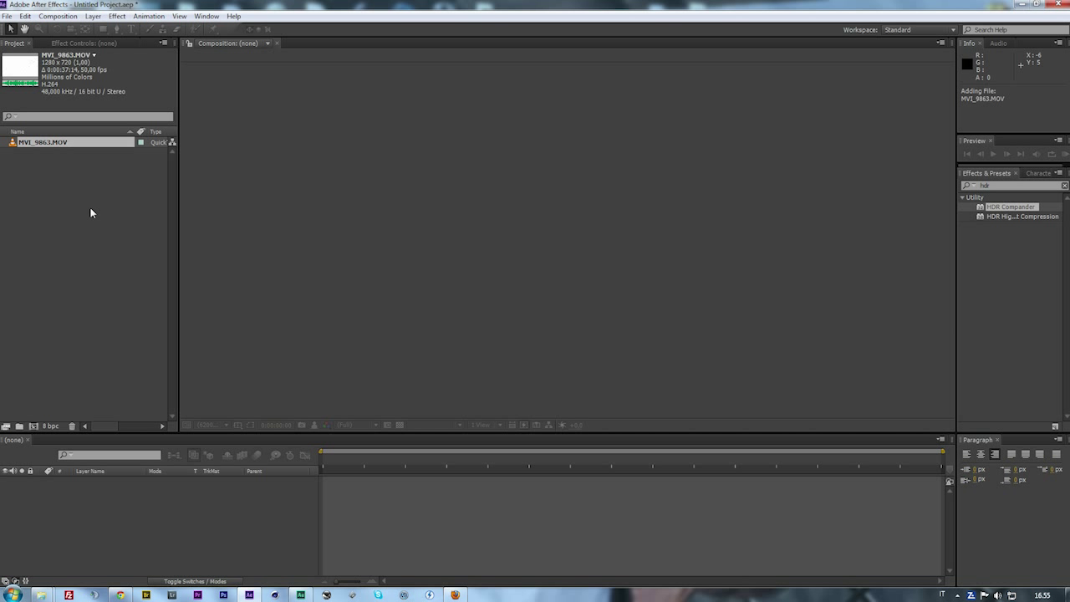
# - Preview the MVI_9863.MOV footage in the Footage viewer, scrubbing through its frames
pyautogui.doubleClick(31, 144)
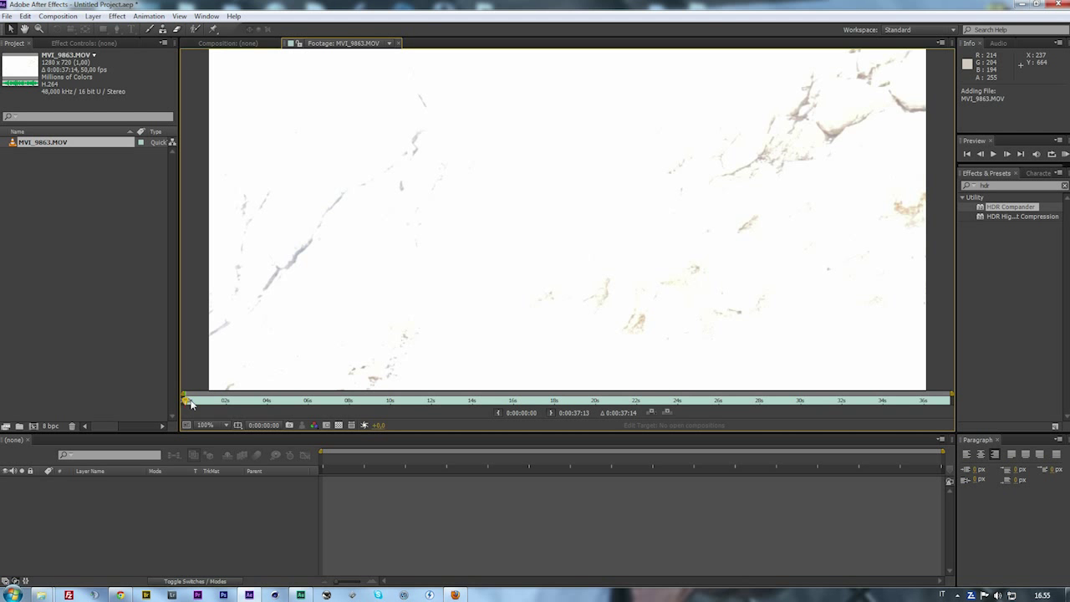
pyautogui.click(187, 403)
pyautogui.moveTo(188, 403); pyautogui.dragTo(446, 401)
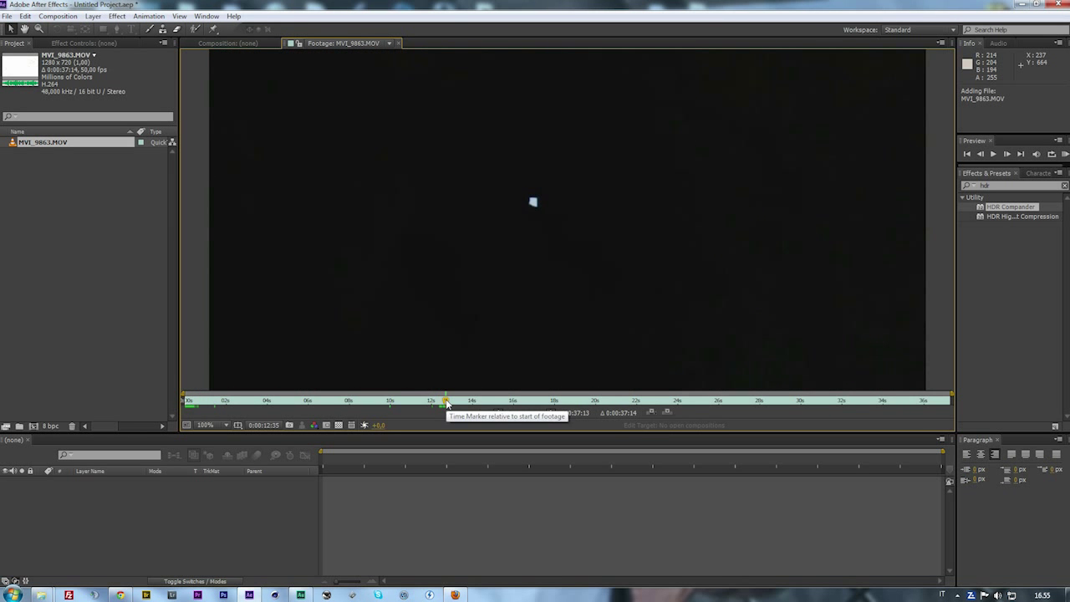
# - Drag the MVI_9863.MOV footage onto the new-composition icon
pyautogui.click(75, 192)
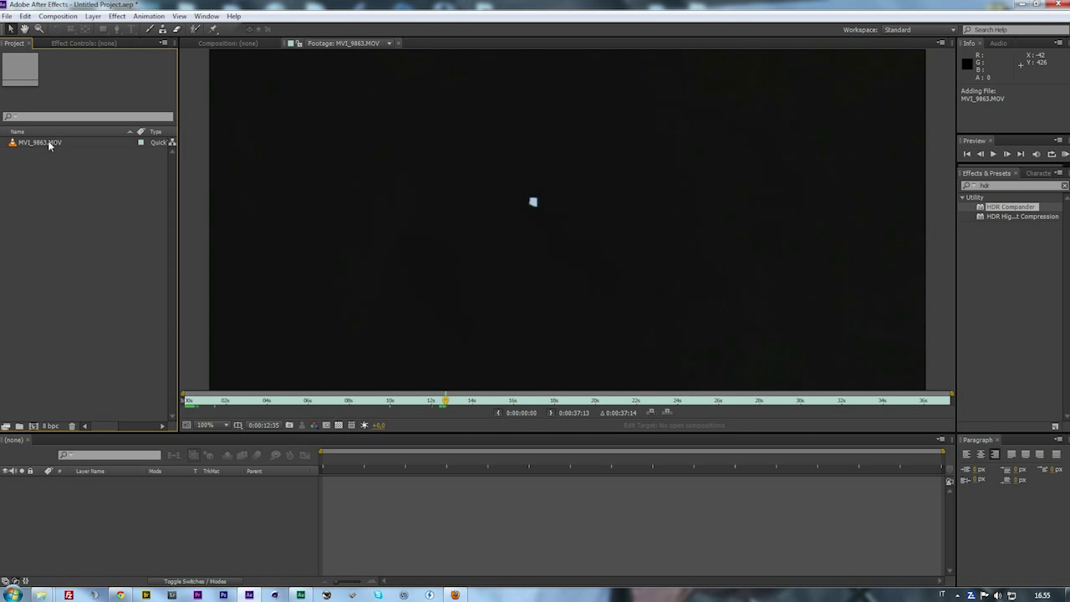
pyautogui.click(49, 143)
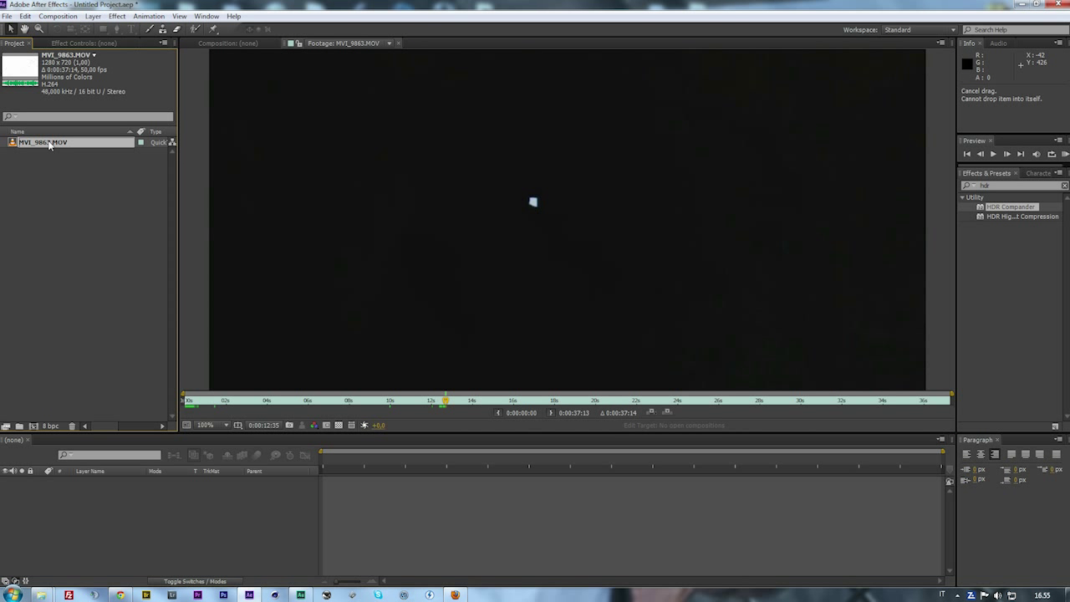
pyautogui.moveTo(49, 144); pyautogui.dragTo(35, 430)
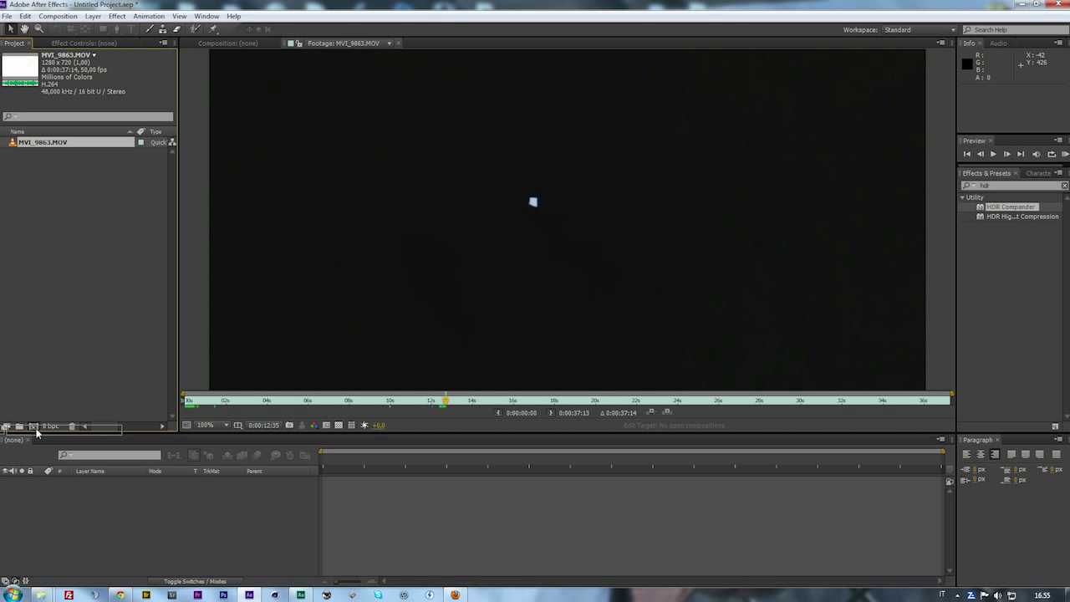
# - Create the MVI_9863 composition matching the footage
pyautogui.moveTo(36, 431); pyautogui.dragTo(36, 430)
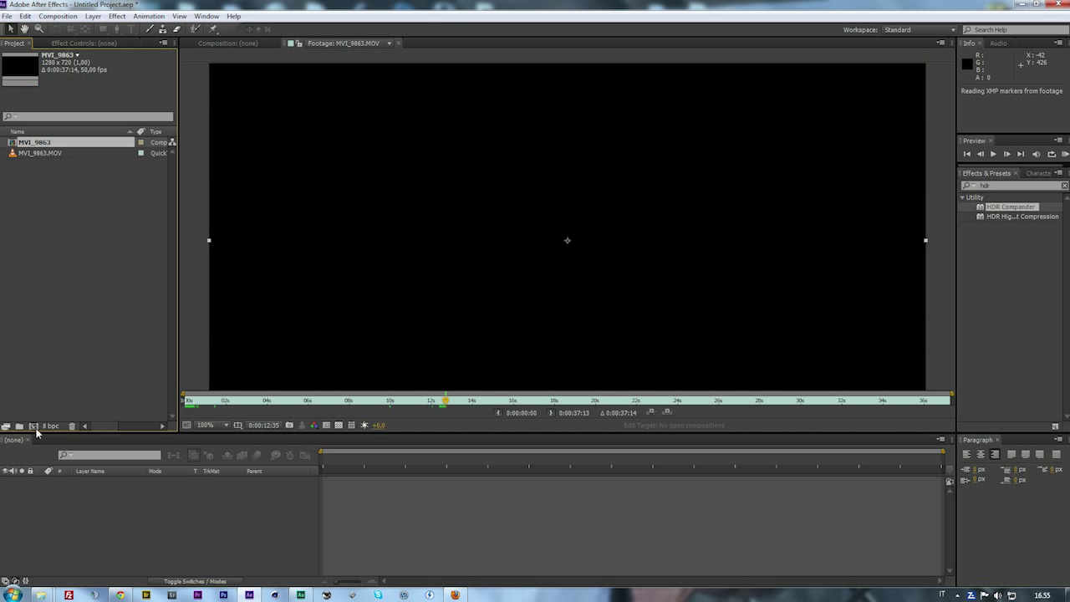
pyautogui.click(58, 19)
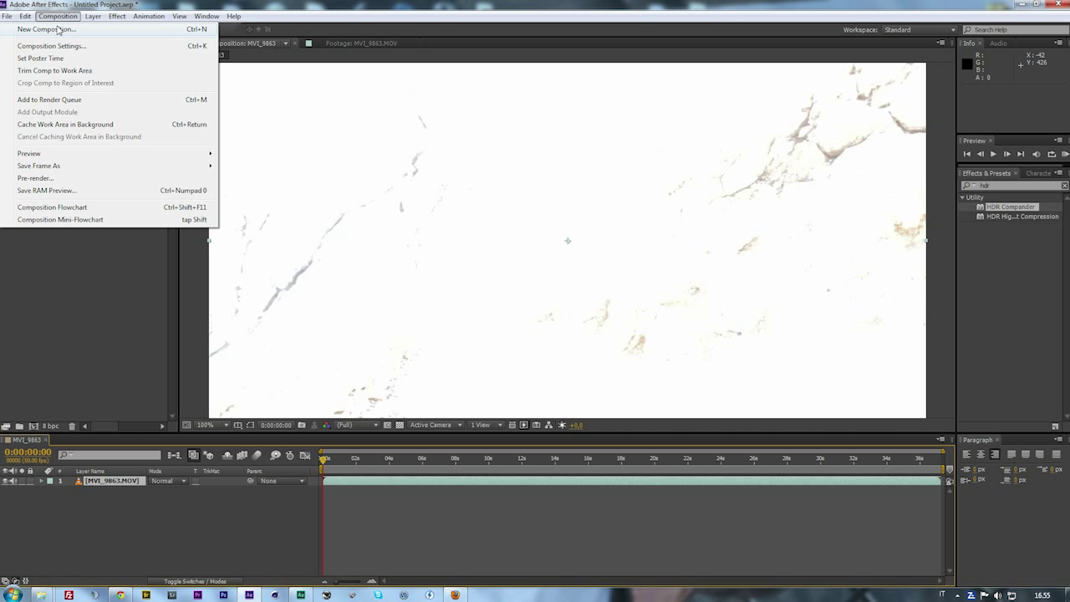
pyautogui.click(61, 18)
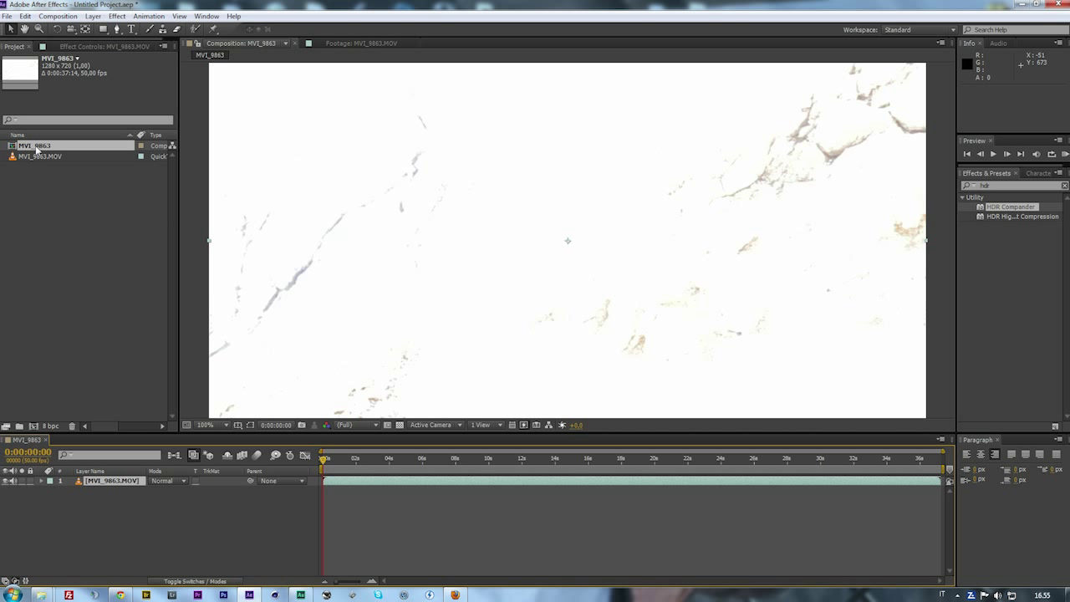
# - Duplicate the MVI_9863.MOV layer, then undo the duplication
pyautogui.click(25, 17)
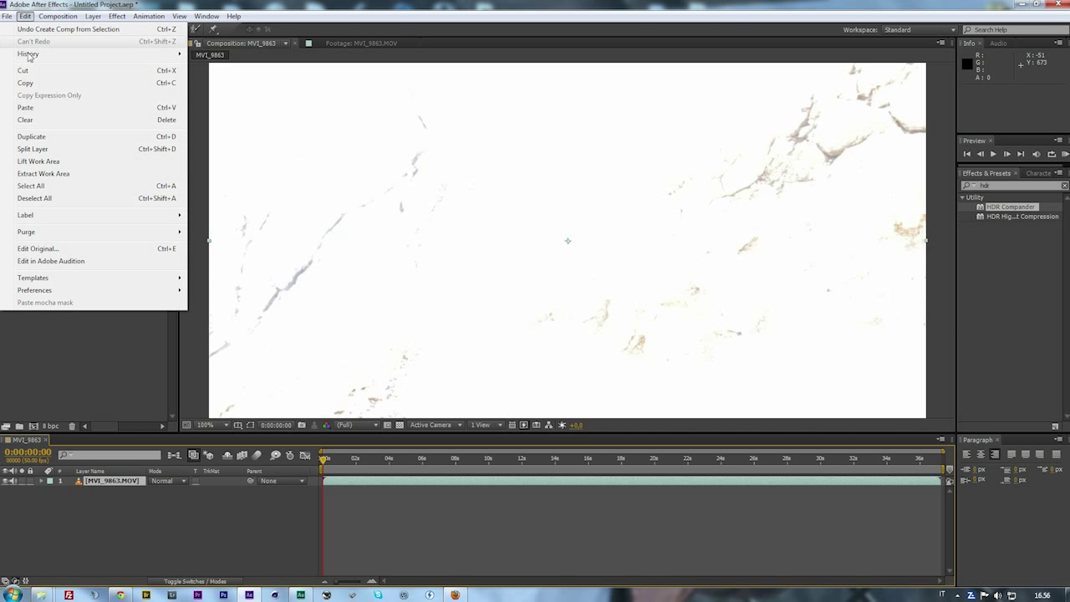
pyautogui.click(37, 138)
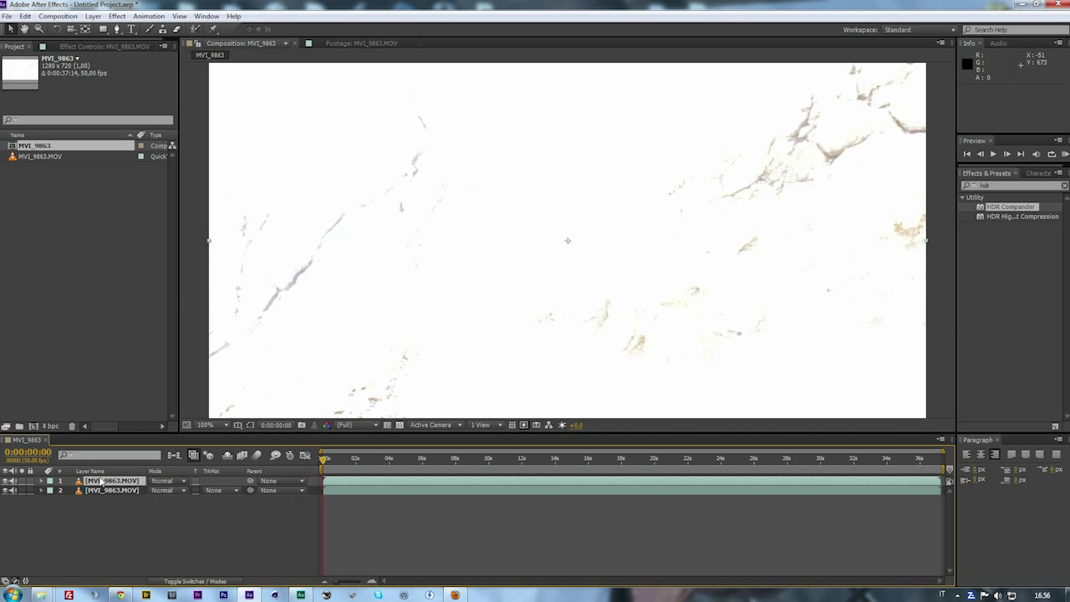
pyautogui.click(25, 17)
pyautogui.click(23, 28)
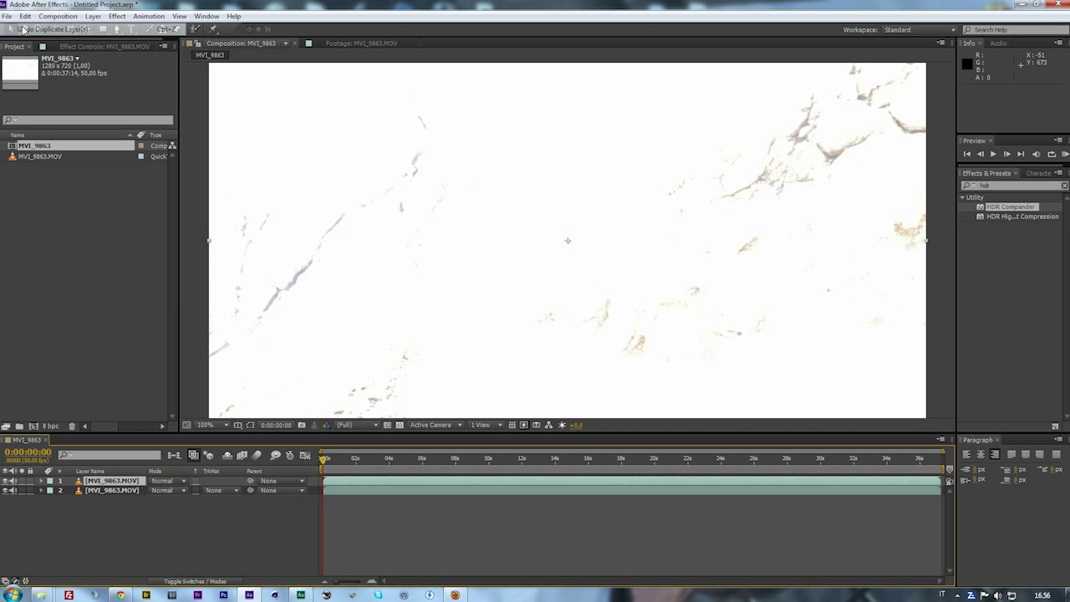
# - Duplicate the MVI_9863 composition in the Project panel, creating MVI_9864
pyautogui.click(67, 350)
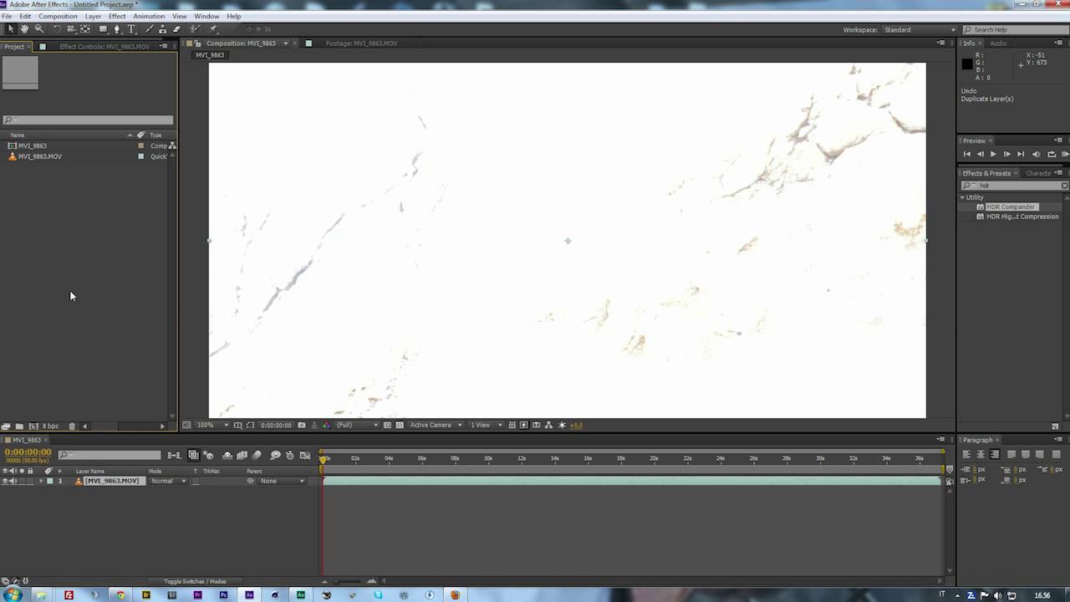
pyautogui.click(39, 147)
pyautogui.click(25, 17)
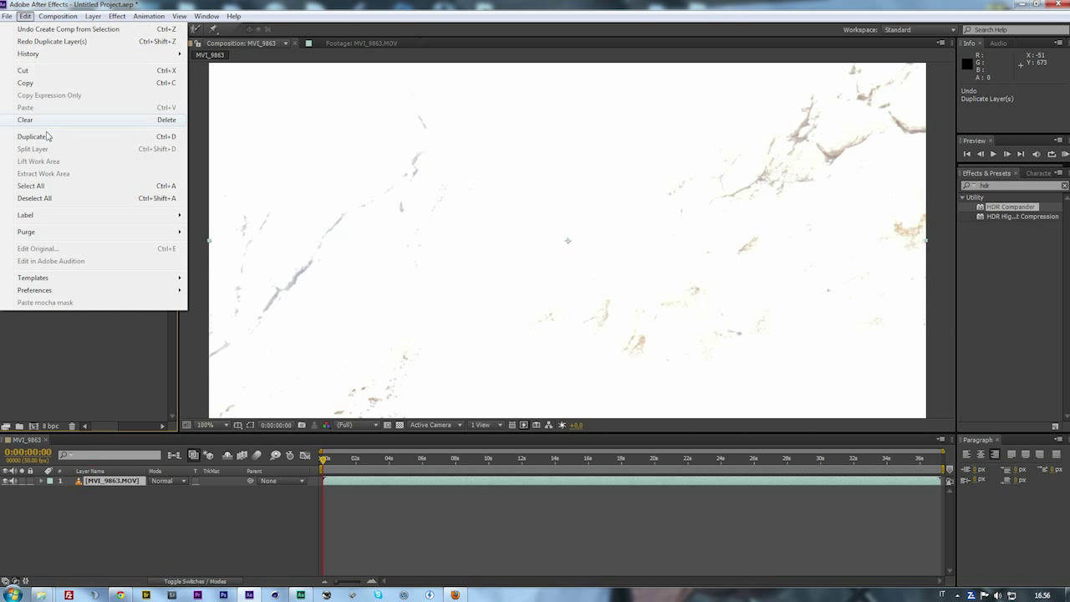
pyautogui.click(45, 133)
# - Rename the MVI_9863 composition to Dark
pyautogui.click(51, 201)
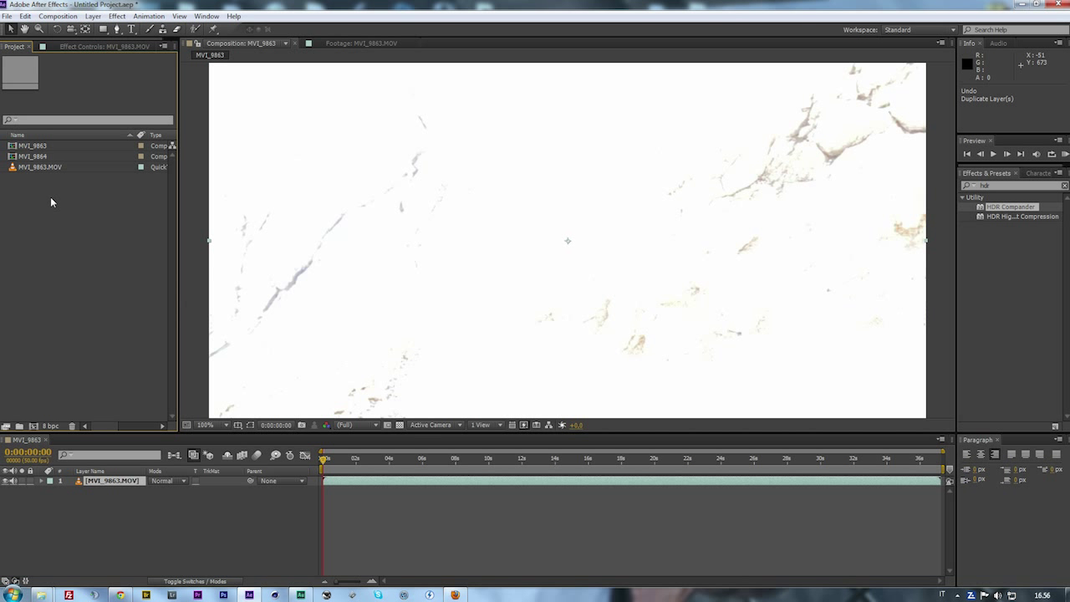
pyautogui.rightClick(37, 149)
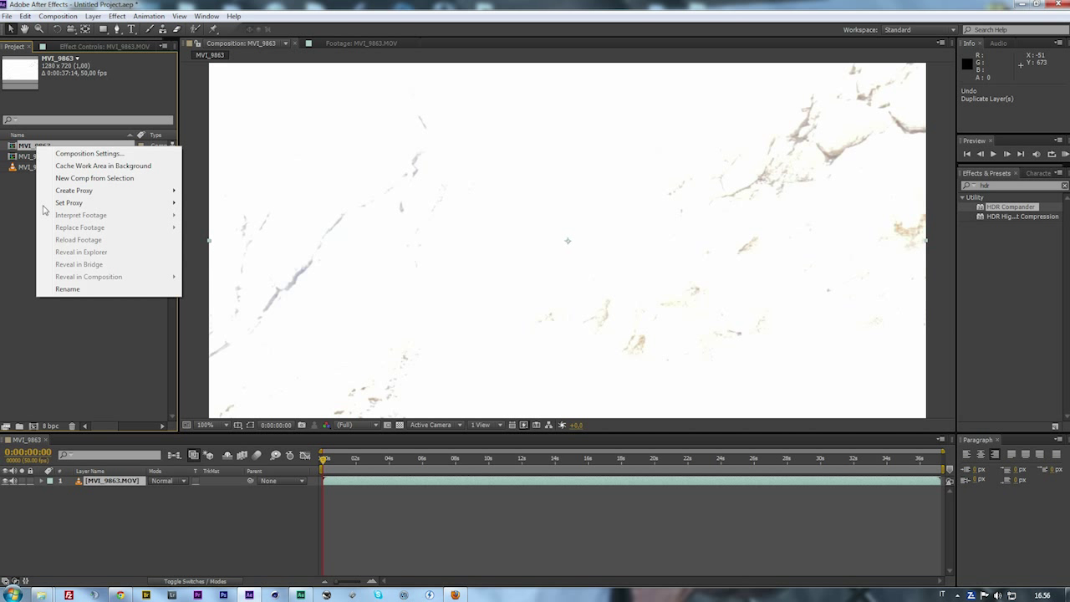
pyautogui.click(75, 290)
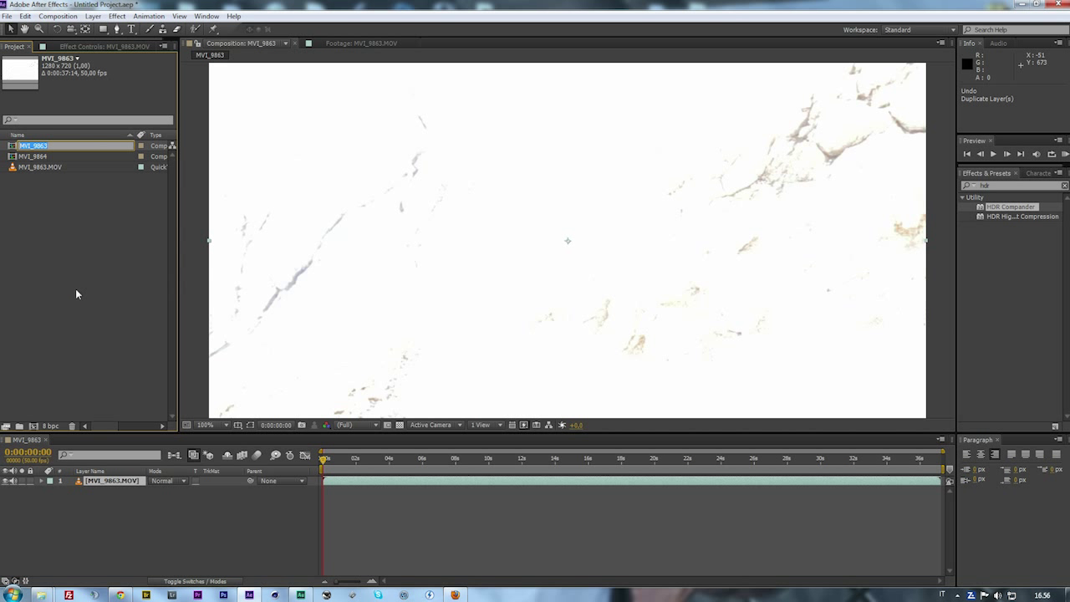
pyautogui.write('Dark')
pyautogui.press('Return')
# - Rename the MVI_9864 composition to Light
pyautogui.rightClick(47, 156)
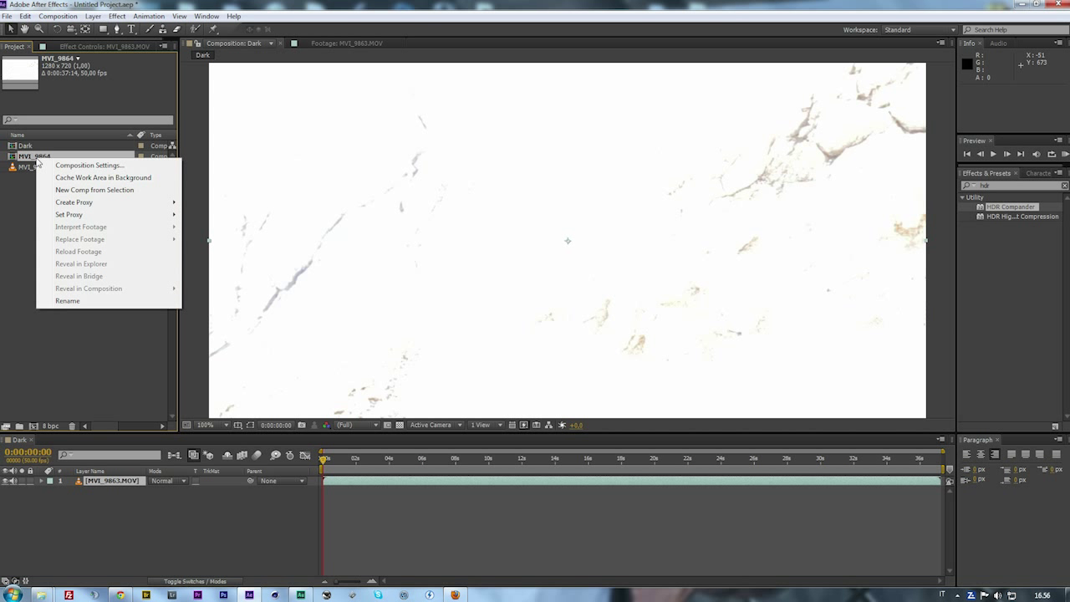
pyautogui.click(53, 299)
pyautogui.write('Light')
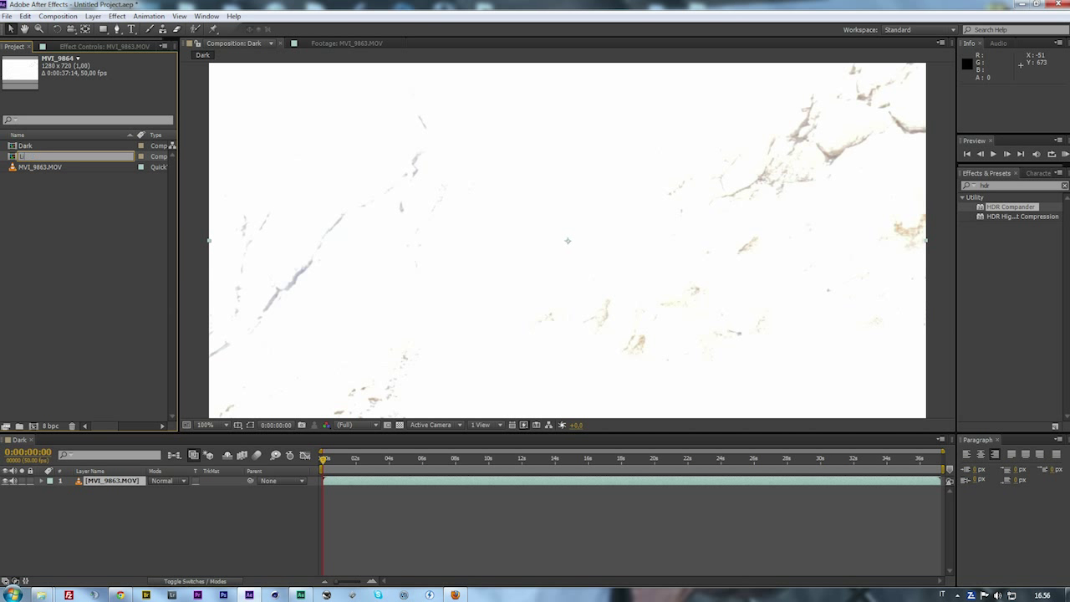
pyautogui.click(47, 266)
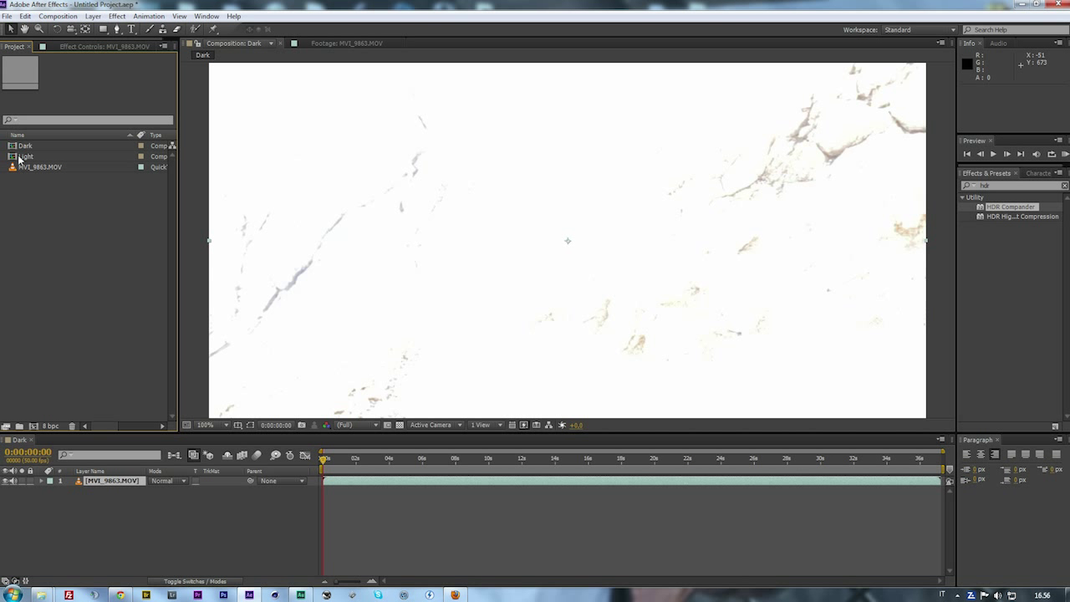
# - Open the Light composition in the timeline, then return to the Dark composition tab
pyautogui.hotkey('ctrl', 'i')
pyautogui.click(282, 244)
pyautogui.click(17, 158)
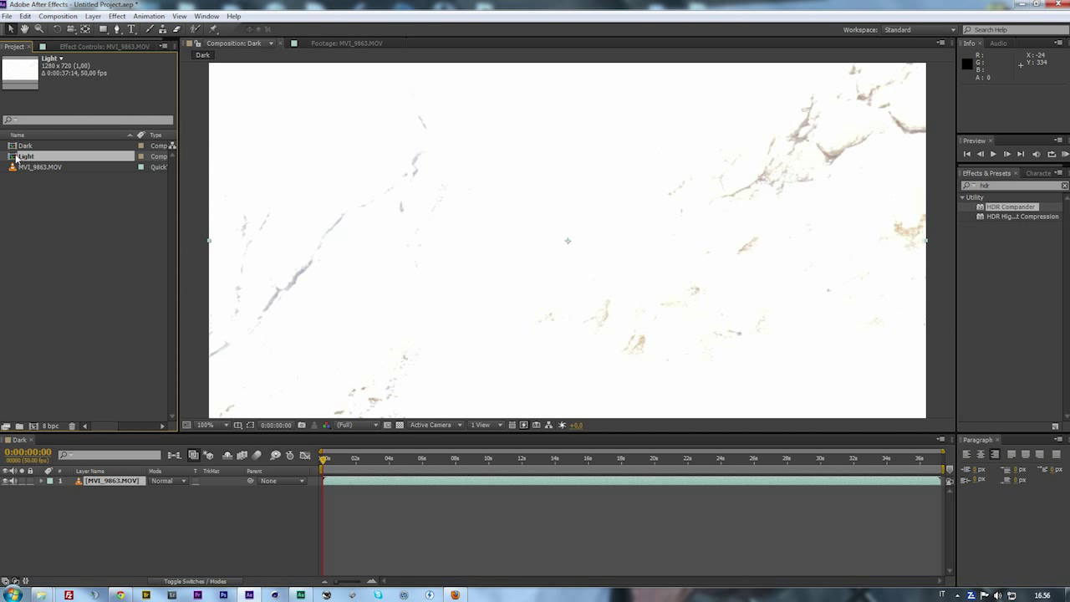
pyautogui.doubleClick(16, 157)
pyautogui.click(19, 440)
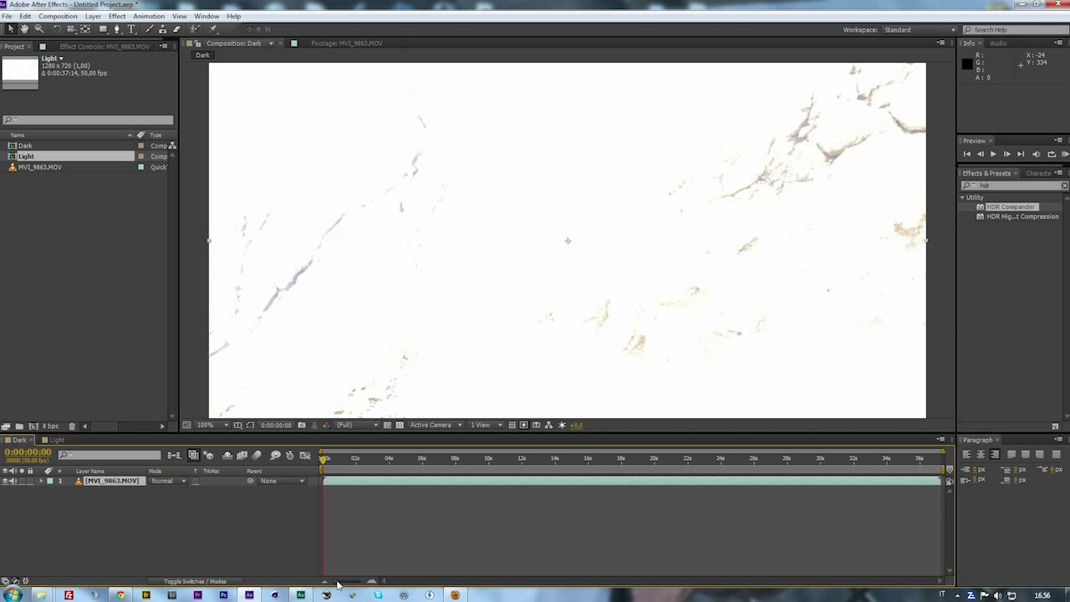
# - Zoom the timeline to frame level and shift the Dark clip one frame earlier
pyautogui.moveTo(338, 582); pyautogui.dragTo(366, 590)
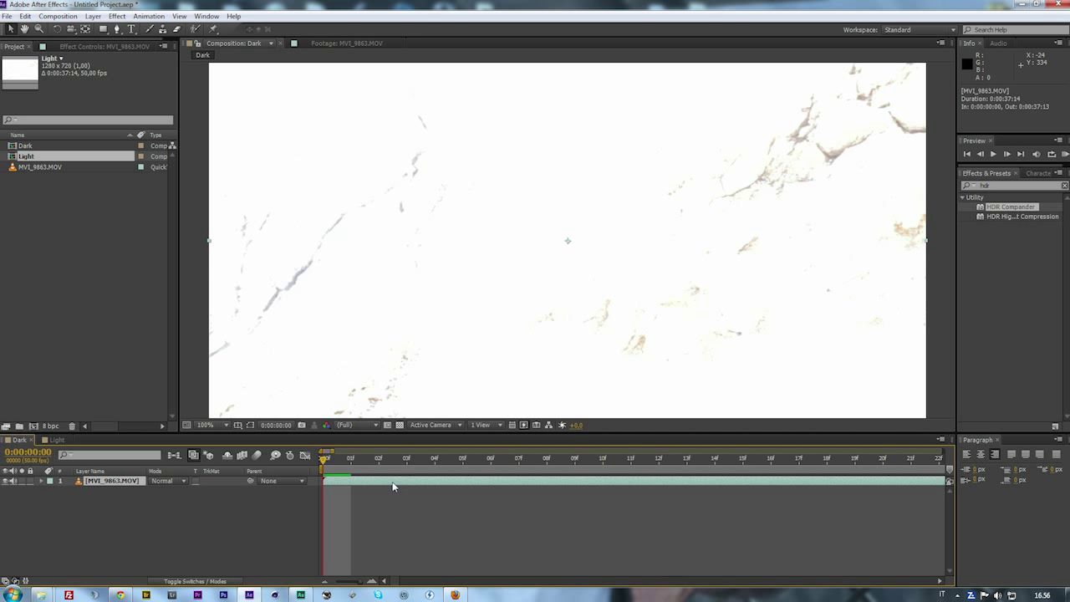
pyautogui.moveTo(389, 487); pyautogui.dragTo(386, 487)
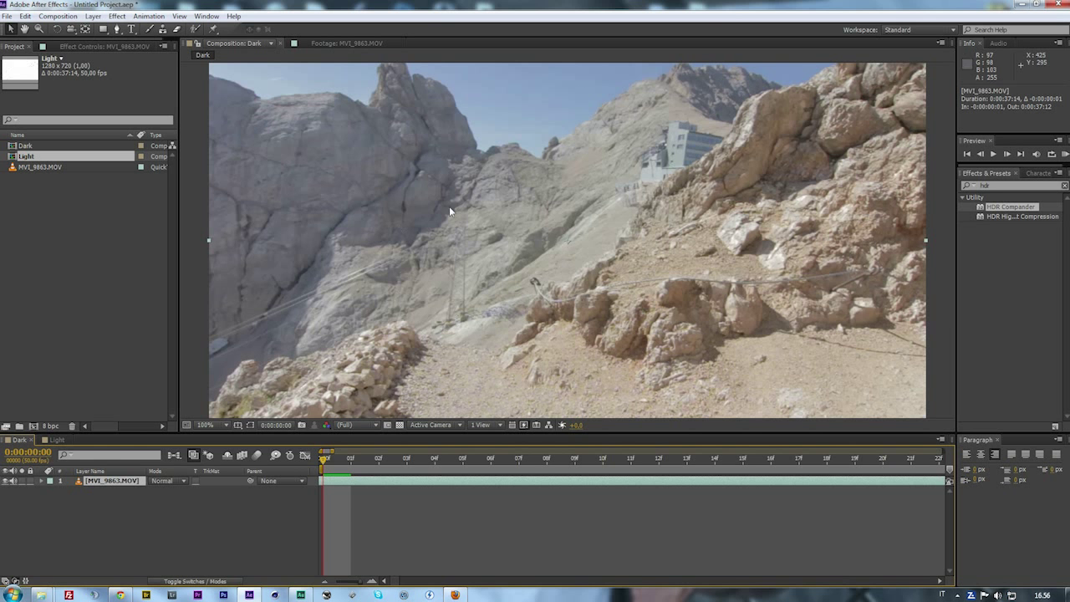
pyautogui.click(51, 238)
# - In the Light composition, step through the opening frames and go back to the first frame
pyautogui.click(52, 439)
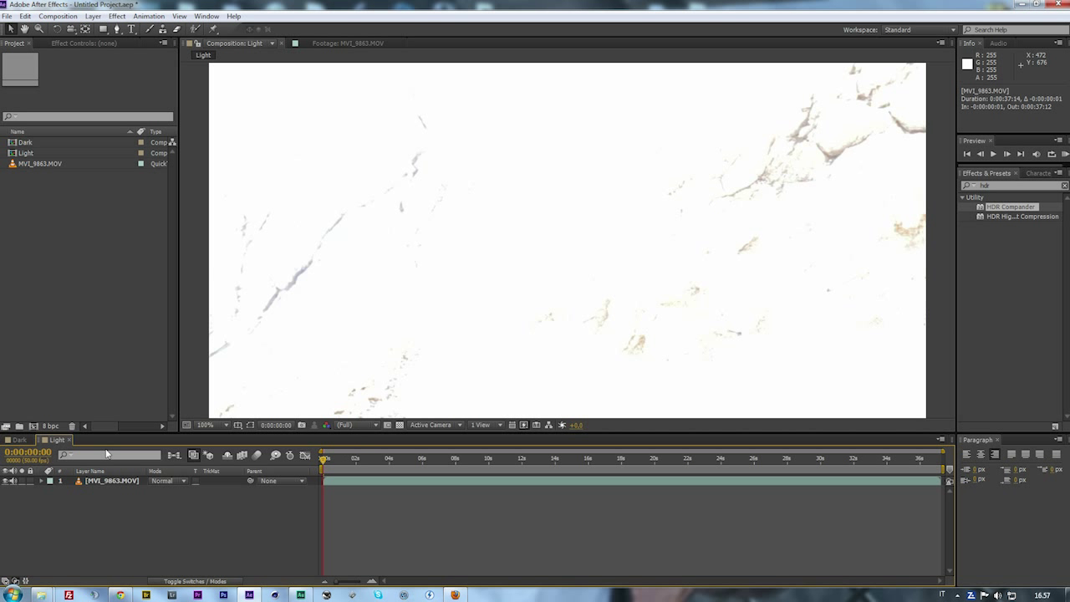
pyautogui.click(1008, 154)
pyautogui.click(1008, 154)
pyautogui.click(1009, 154)
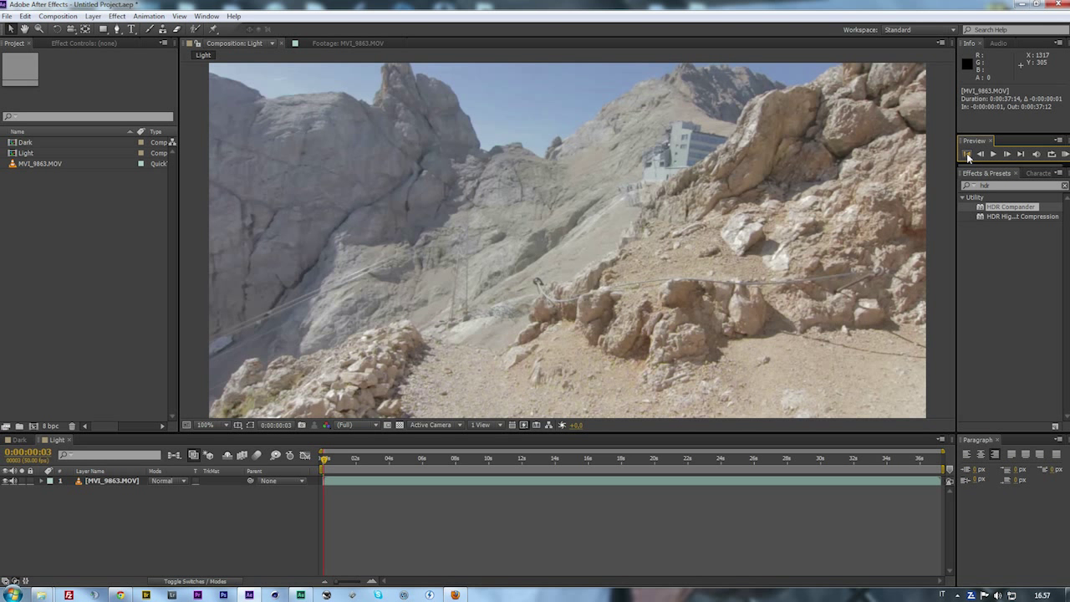
pyautogui.click(968, 155)
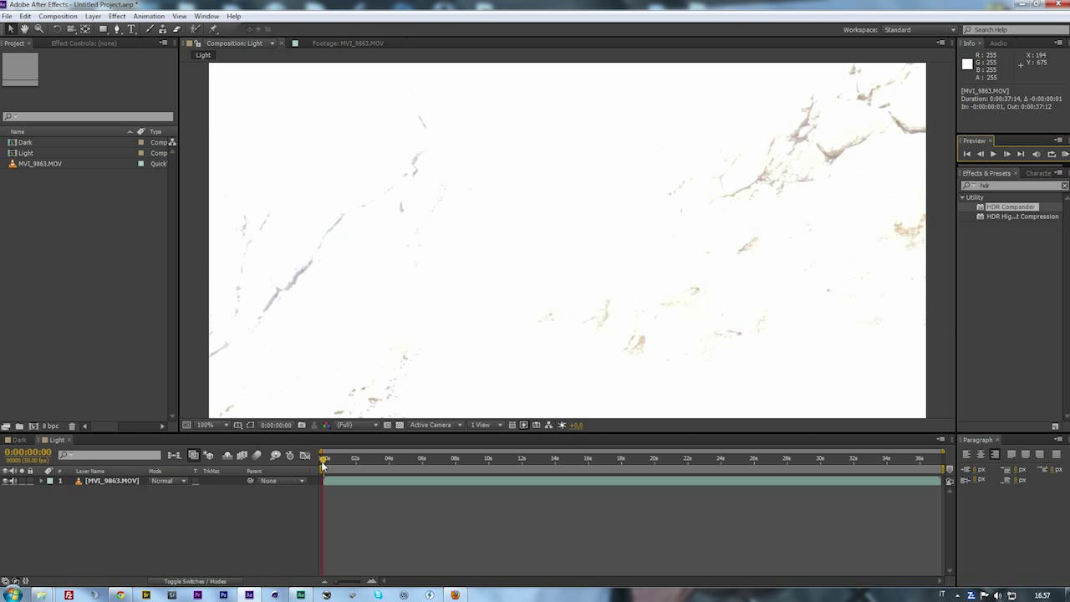
# - Change the Dark composition's frame rate from 50 to 25 fps
pyautogui.click(75, 208)
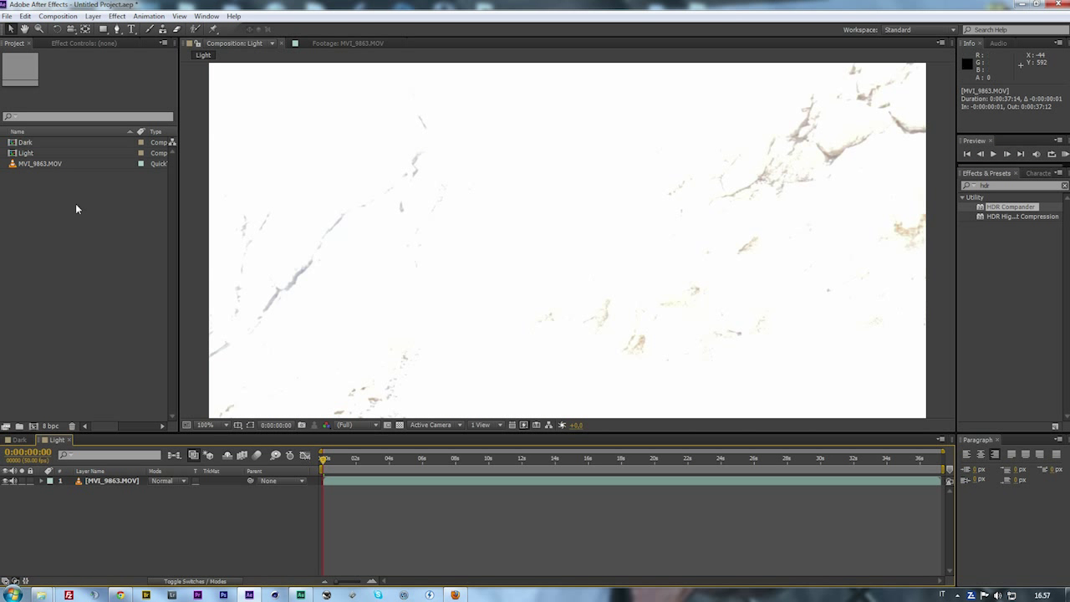
pyautogui.rightClick(28, 143)
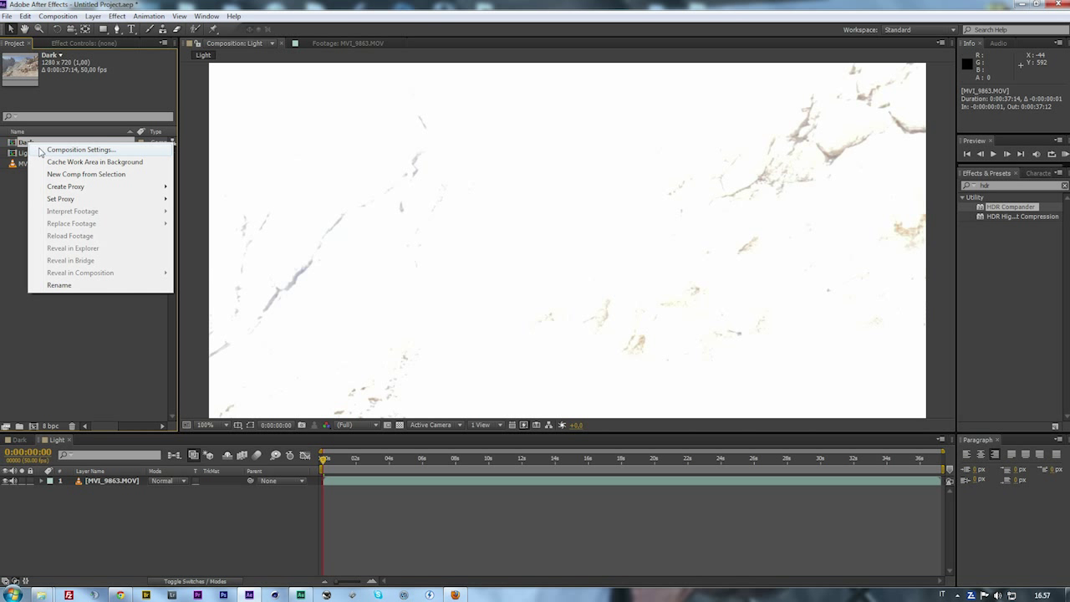
pyautogui.click(40, 152)
pyautogui.doubleClick(701, 289)
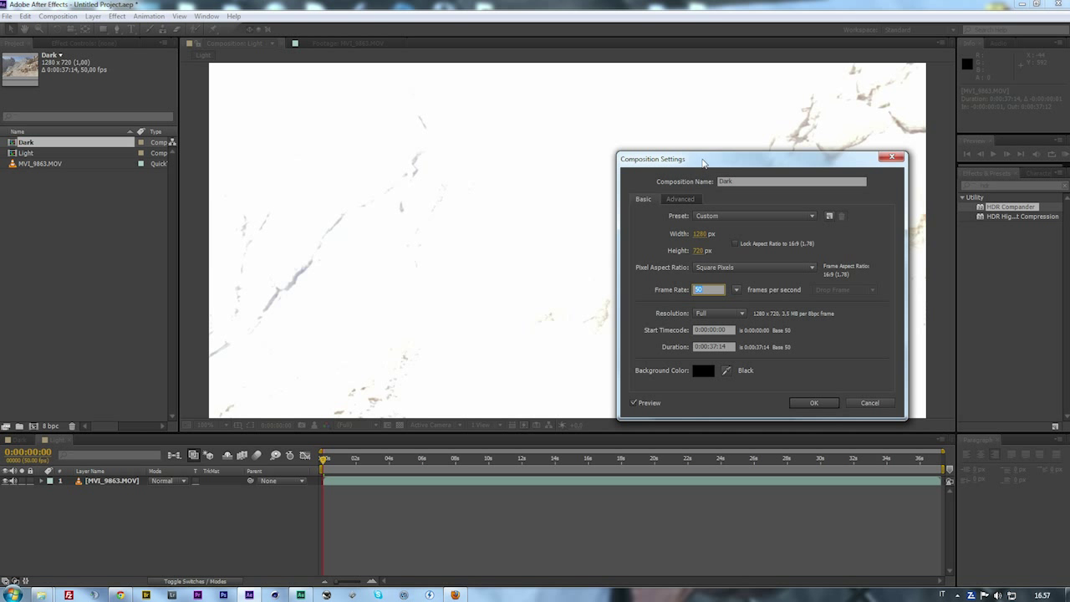
pyautogui.moveTo(702, 162); pyautogui.dragTo(453, 168)
pyautogui.write('25')
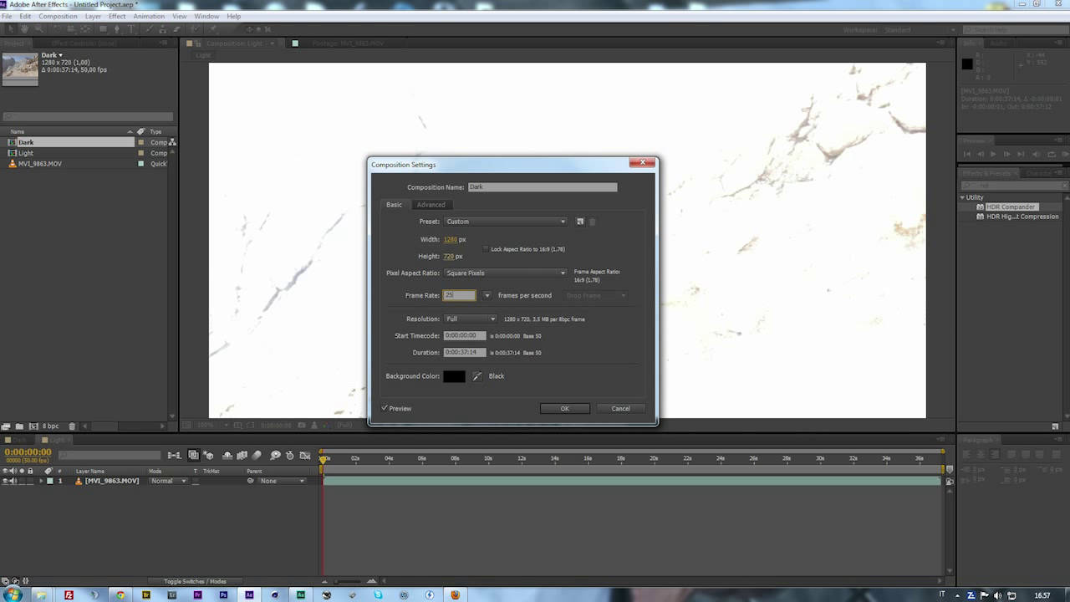
pyautogui.click(564, 408)
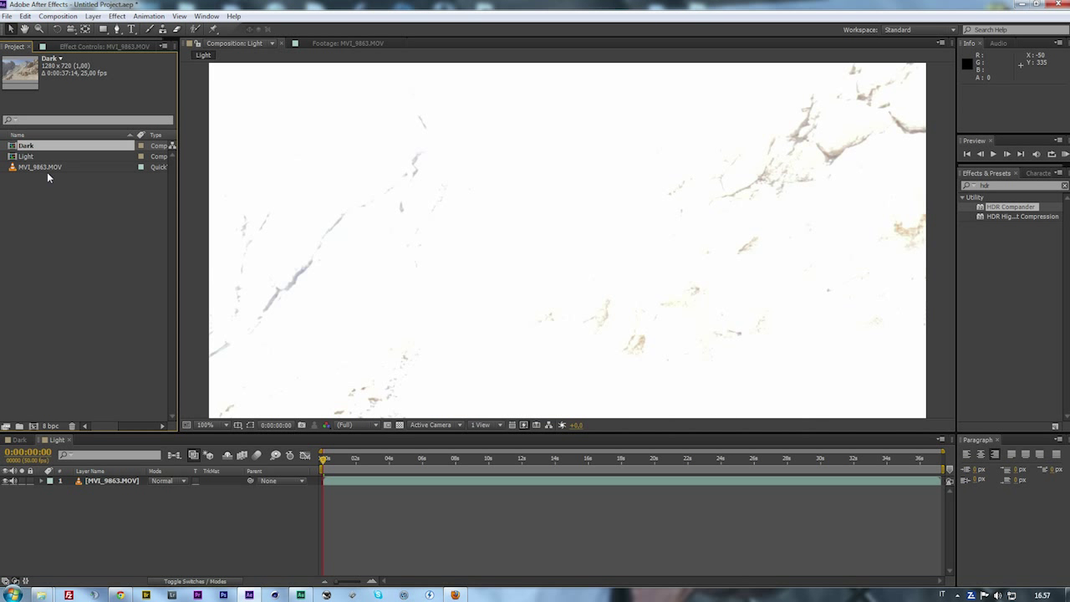
# - Change the Light composition's frame rate to 25 fps
pyautogui.rightClick(34, 158)
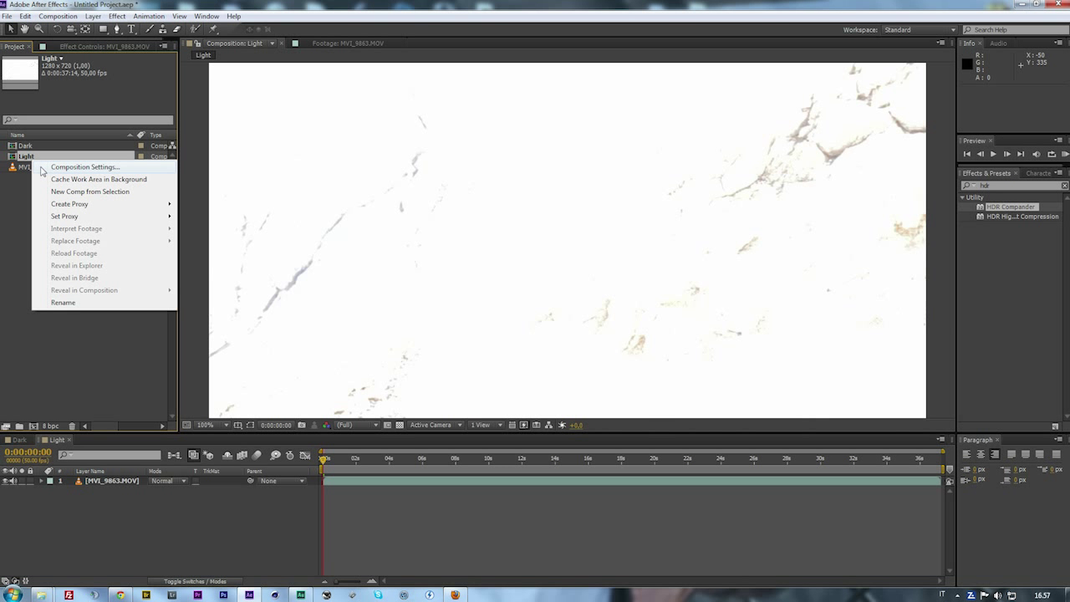
pyautogui.click(45, 167)
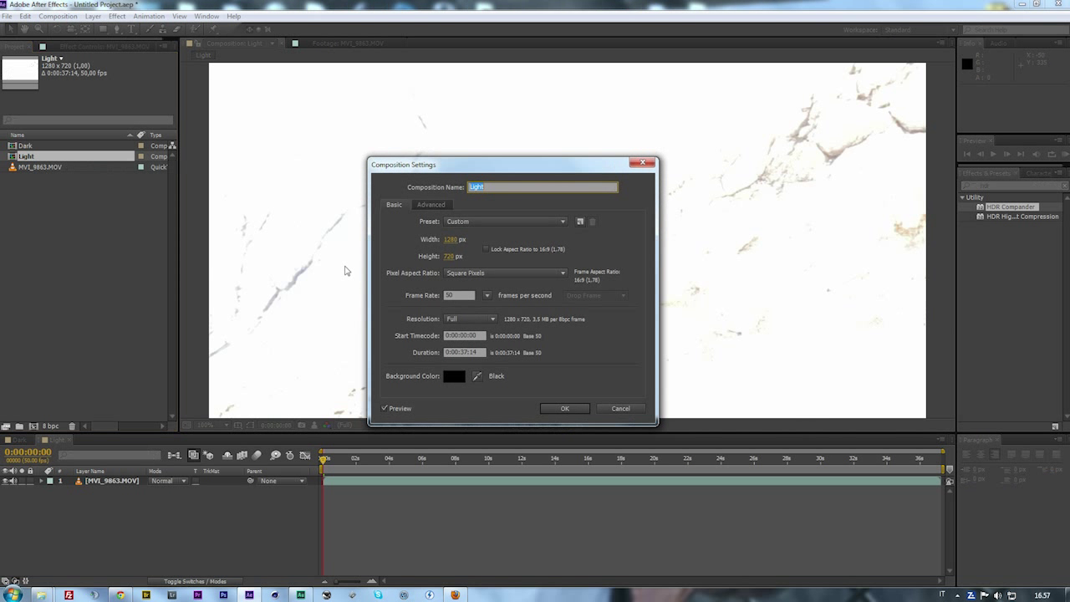
pyautogui.click(446, 295)
pyautogui.write('25')
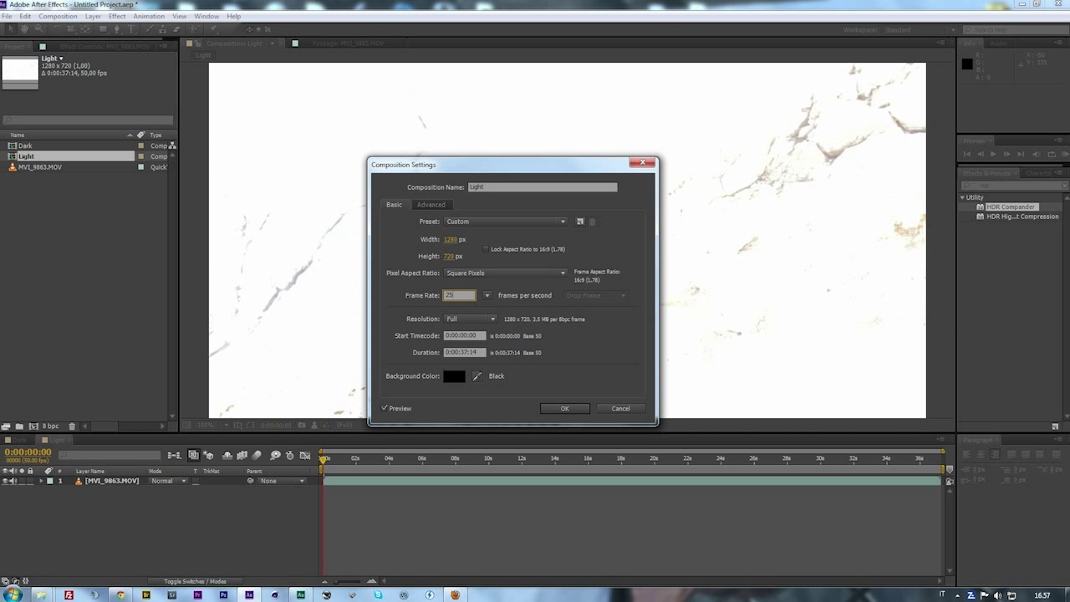
pyautogui.press('Return')
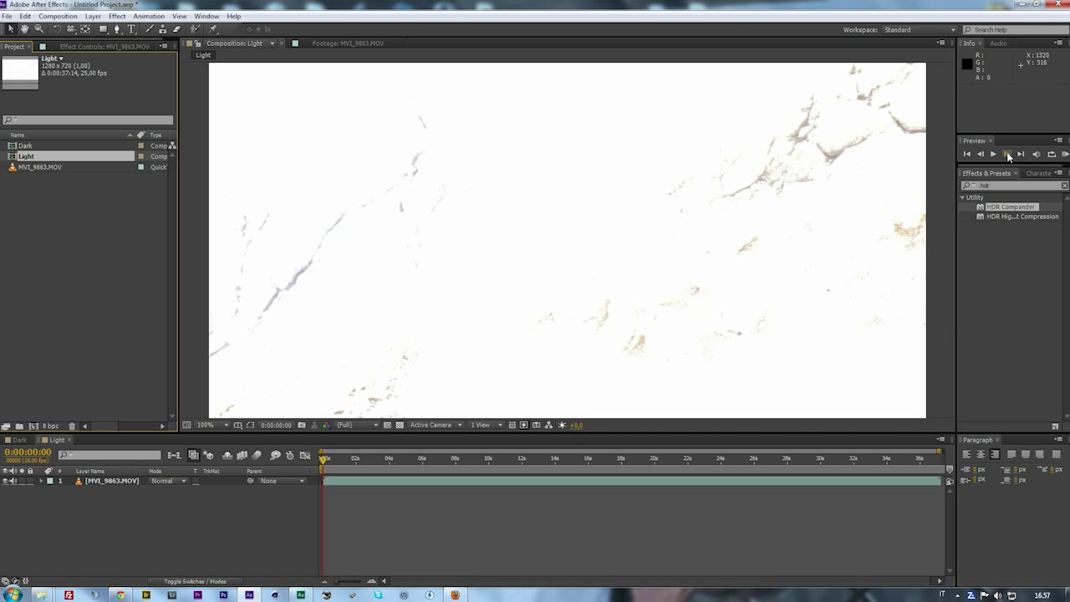
# - Preview the Light composition, then switch to Dark and preview it
pyautogui.press('space')
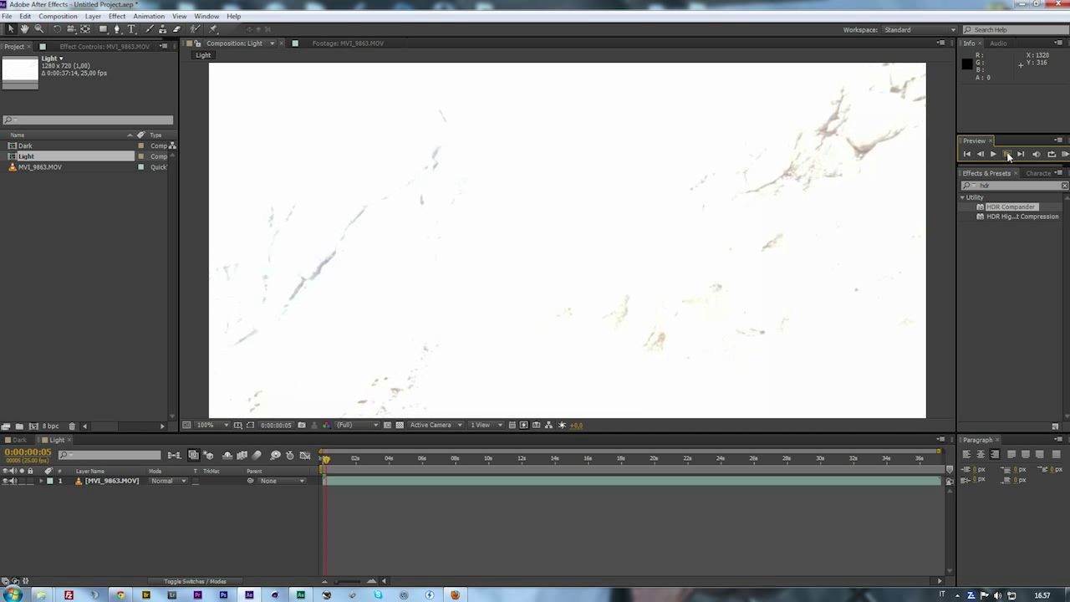
pyautogui.press('space')
pyautogui.click(19, 440)
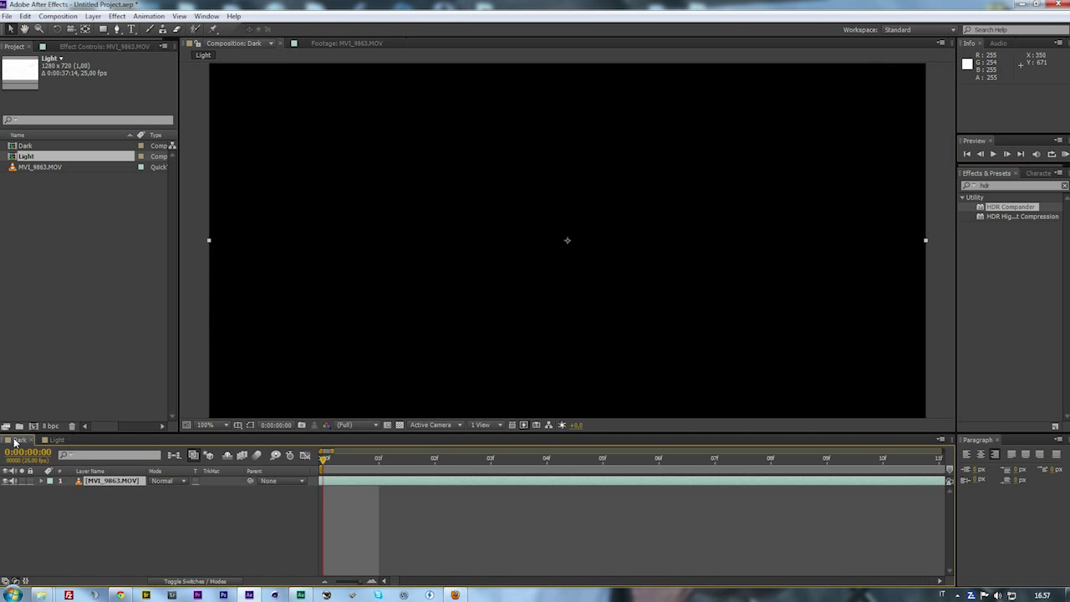
pyautogui.click(1008, 157)
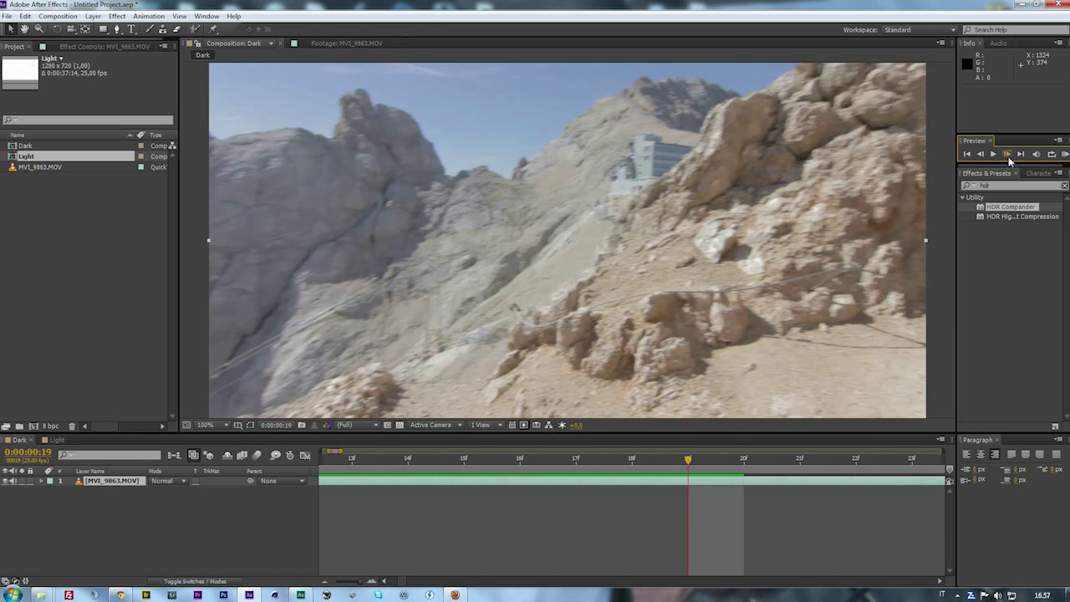
pyautogui.click(22, 300)
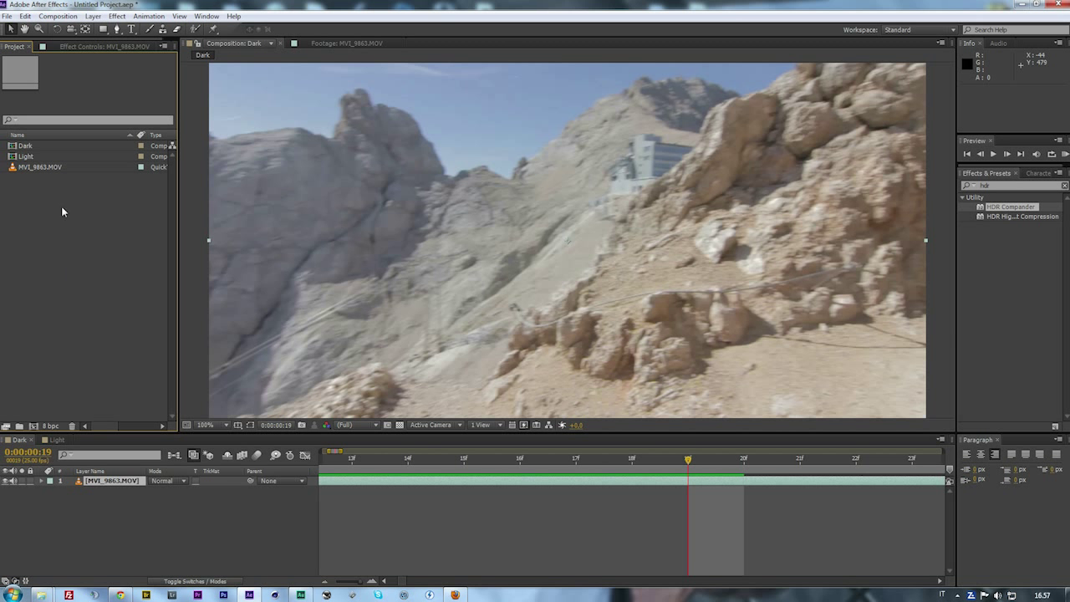
# - Add the Dark and Light compositions to the render queue
pyautogui.click(70, 17)
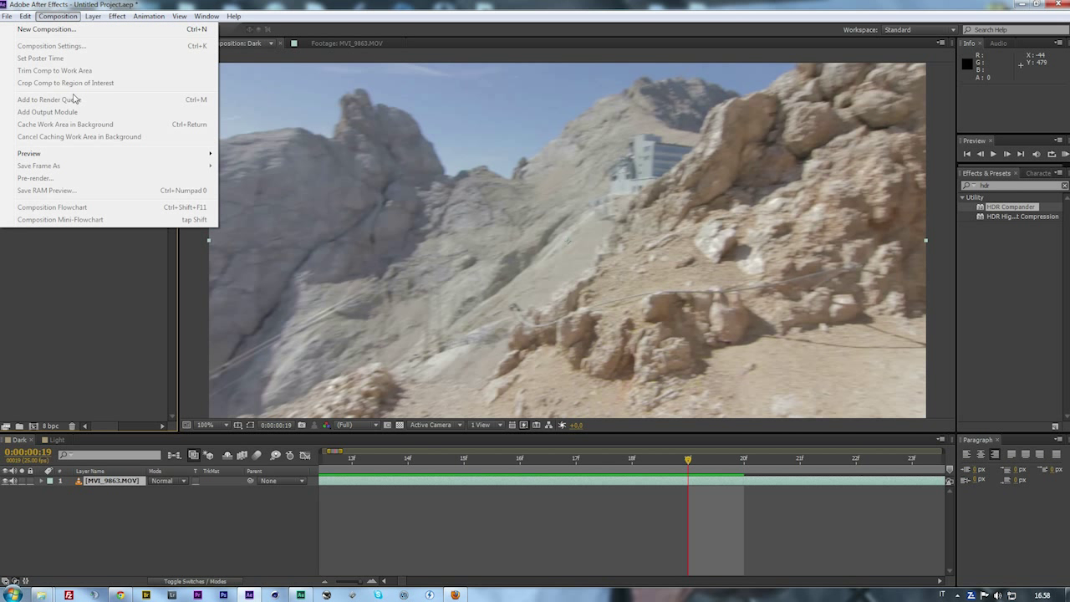
pyautogui.click(30, 440)
pyautogui.click(41, 17)
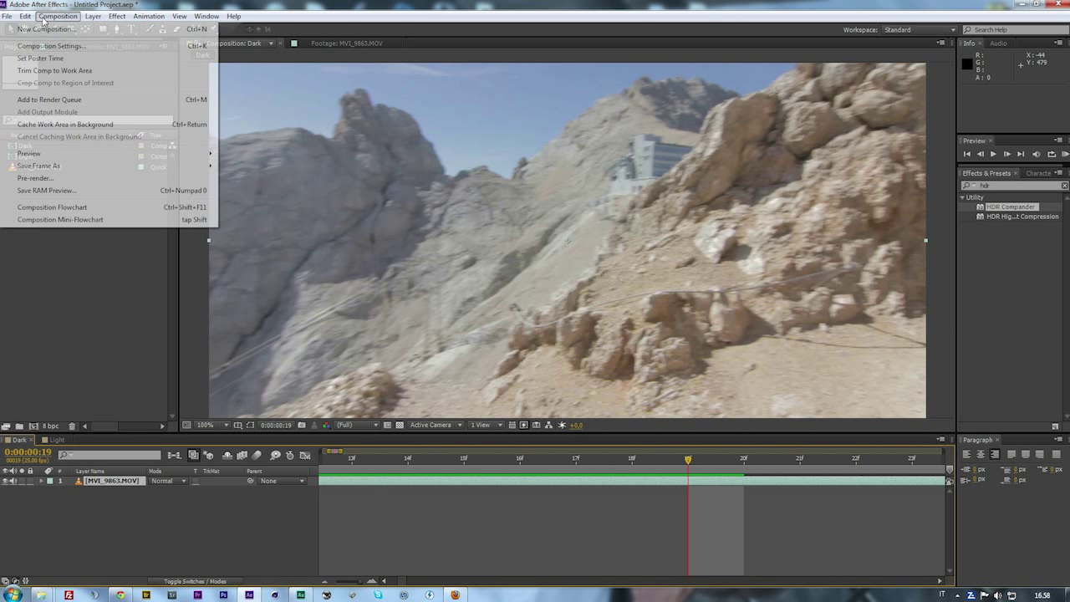
pyautogui.click(48, 100)
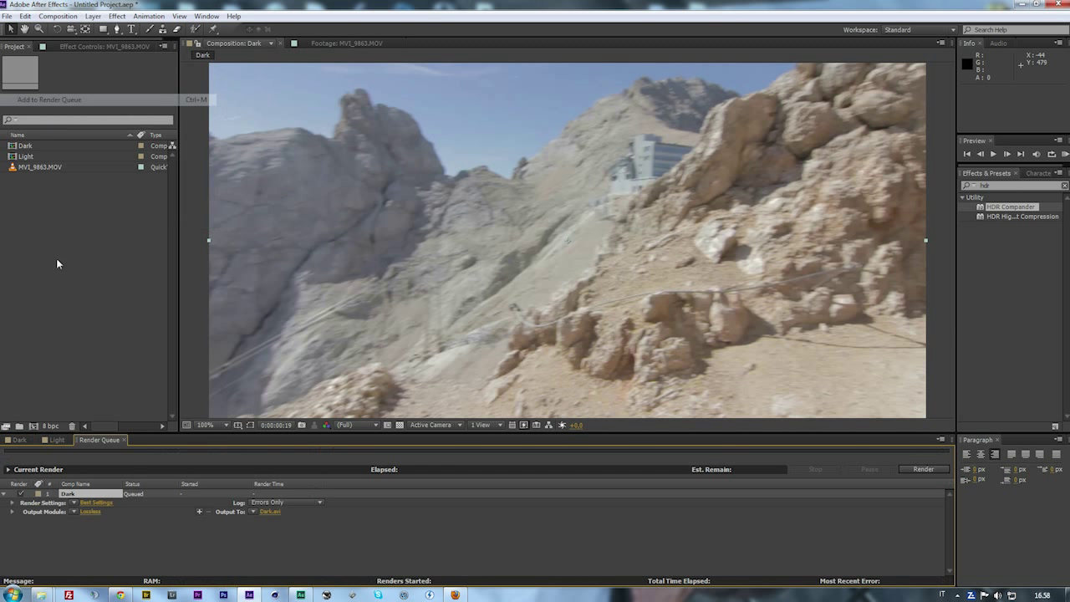
pyautogui.click(55, 440)
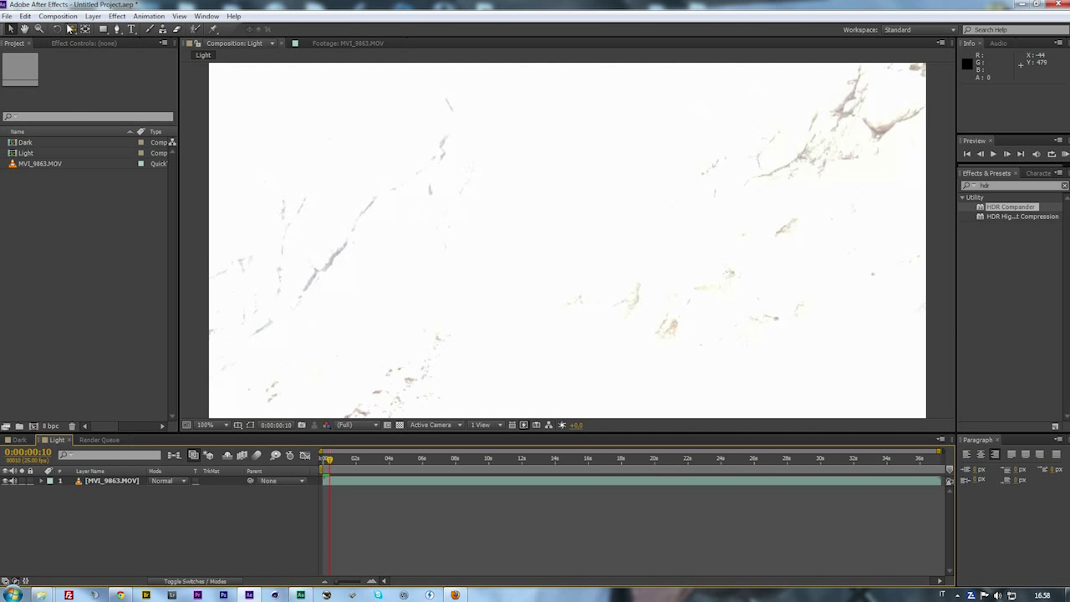
pyautogui.click(57, 16)
pyautogui.click(68, 103)
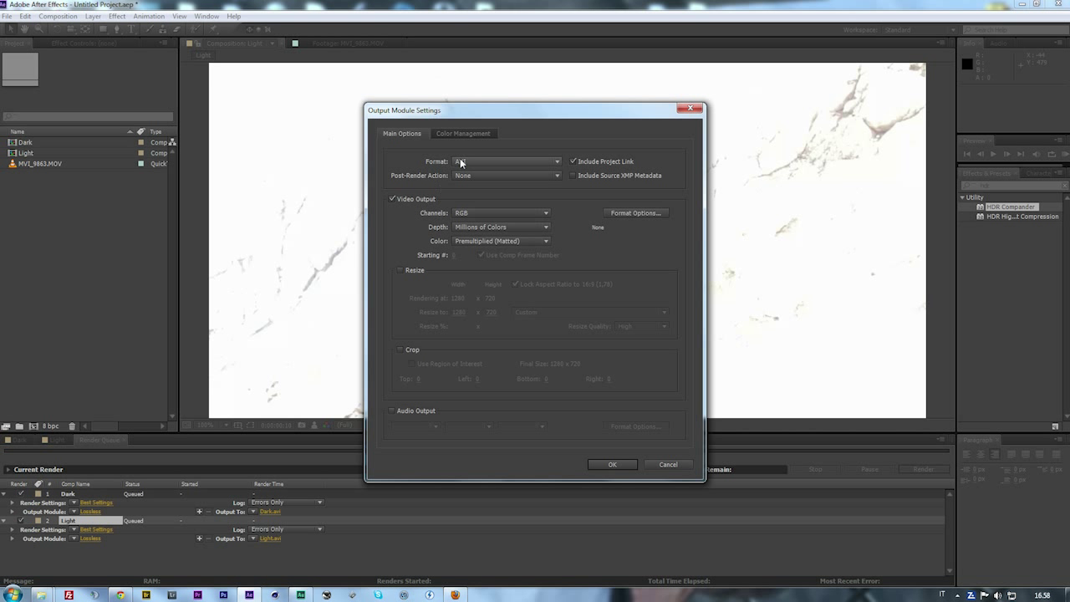
# - Set both Dark and Light output modules to PNG Sequence and open Dark's output destination
pyautogui.click(459, 162)
pyautogui.click(498, 322)
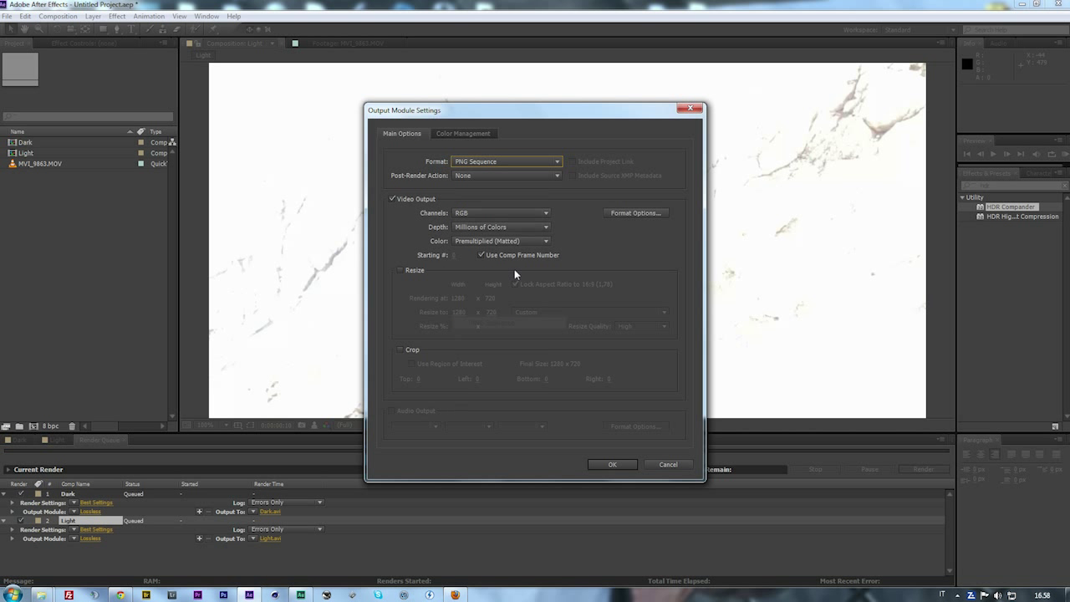
pyautogui.click(590, 460)
pyautogui.click(93, 536)
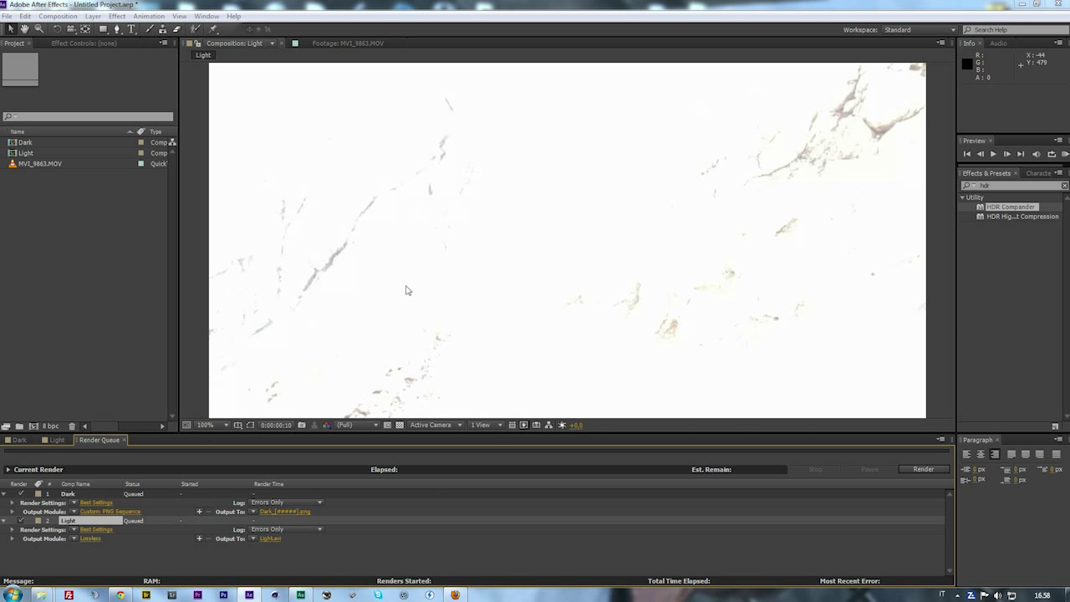
pyautogui.click(519, 162)
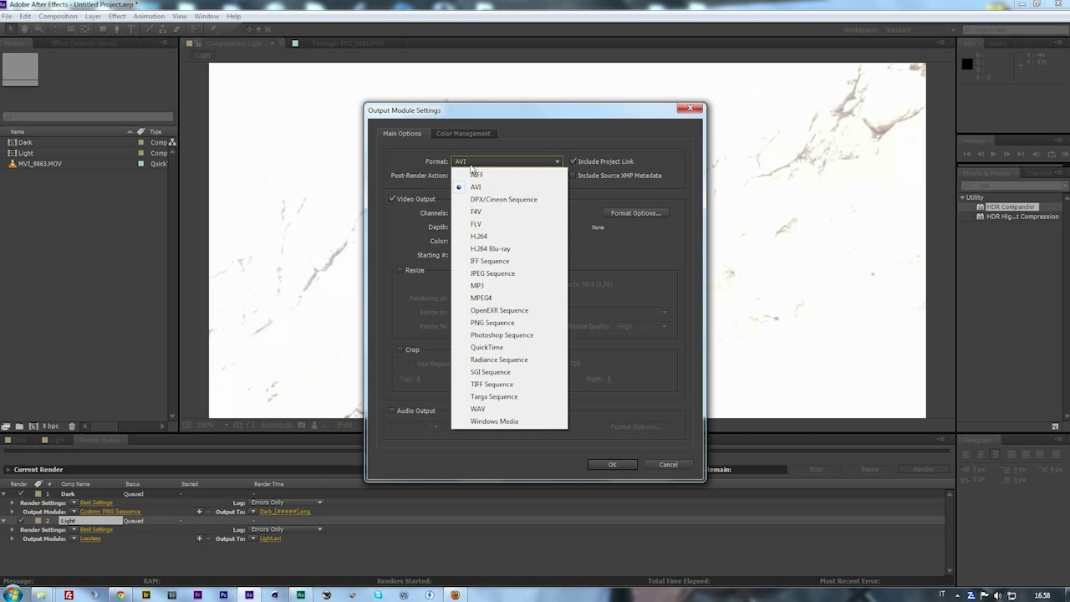
pyautogui.click(476, 325)
pyautogui.click(602, 461)
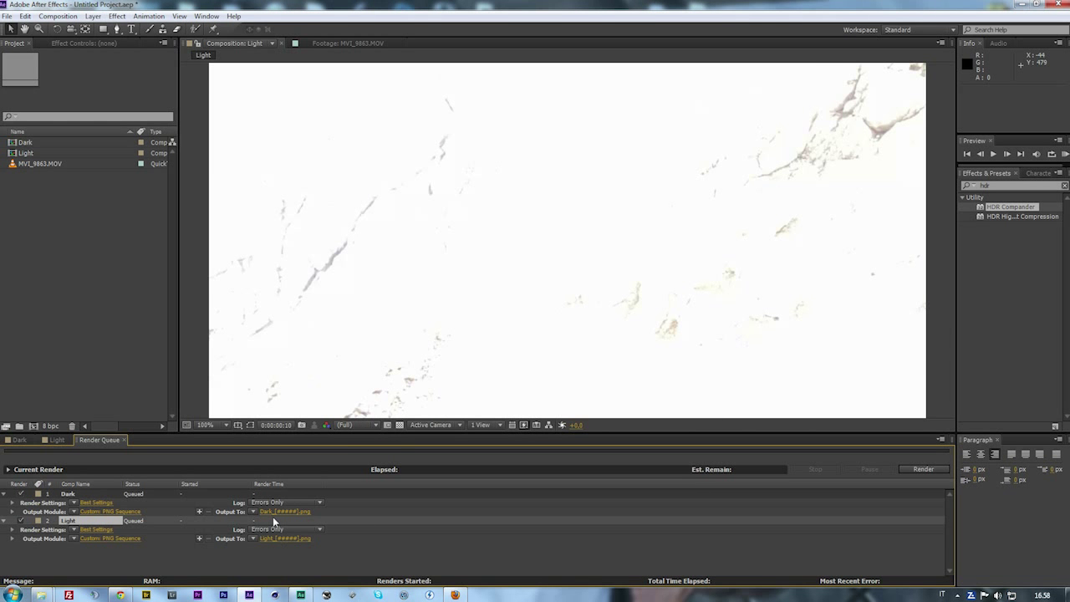
pyautogui.click(273, 512)
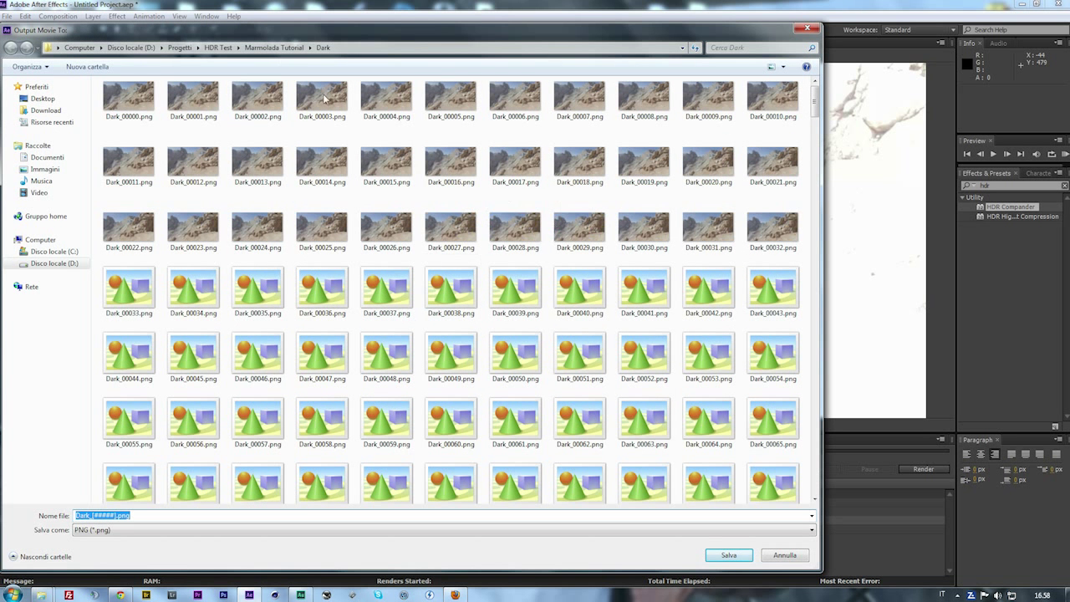
# - Browse up to the Marmolada Tutorial folder, then cancel without changing the output destination
pyautogui.click(273, 48)
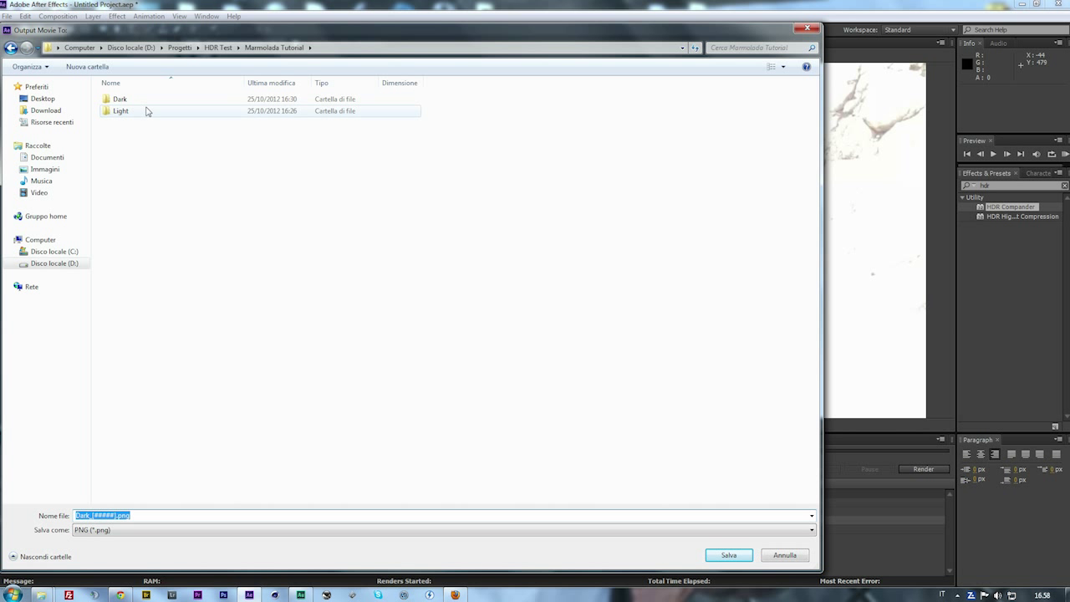
pyautogui.click(783, 555)
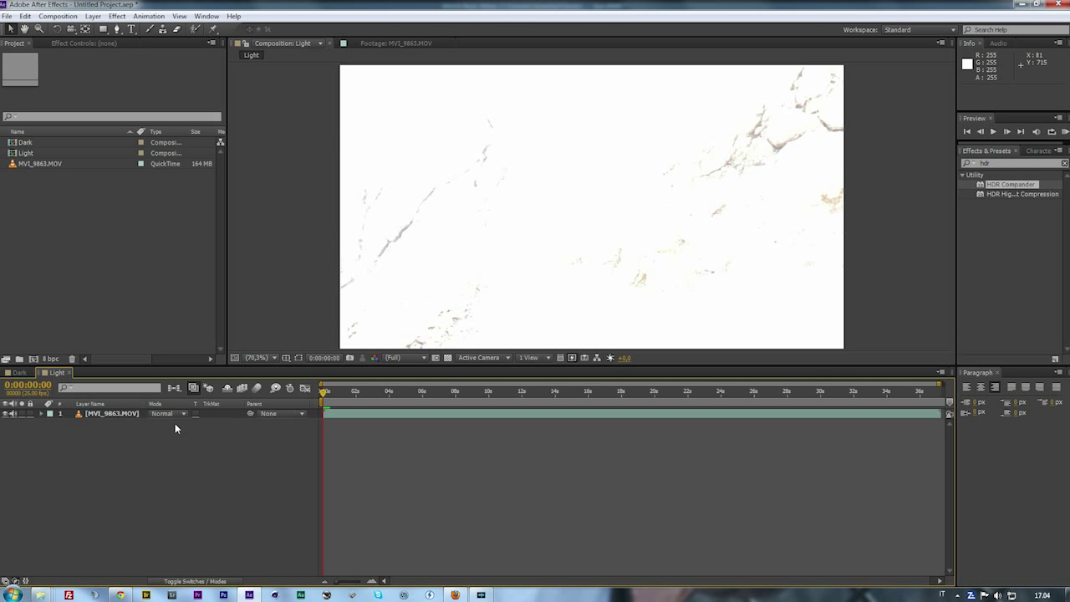
# - Import the Dark folder's rendered frames as a PNG sequence
pyautogui.click(7, 16)
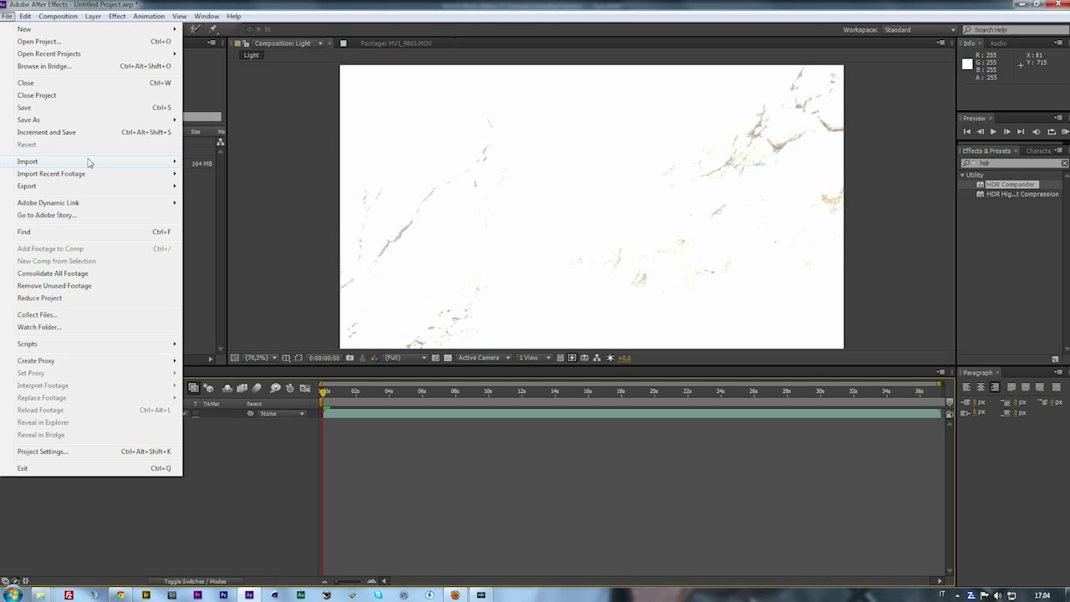
pyautogui.moveTo(111, 166)
pyautogui.click(203, 162)
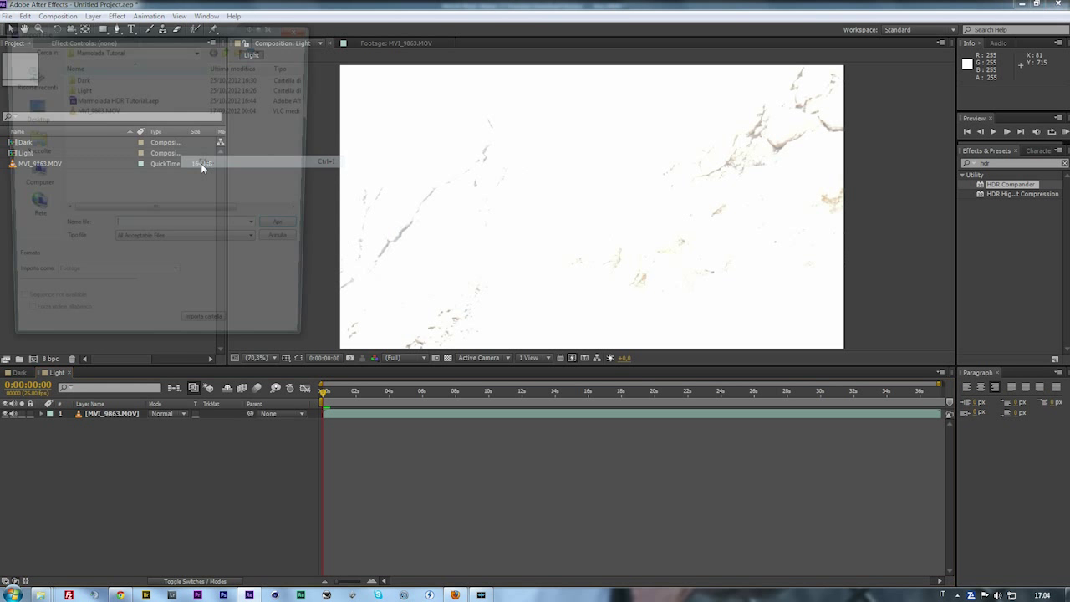
pyautogui.doubleClick(108, 80)
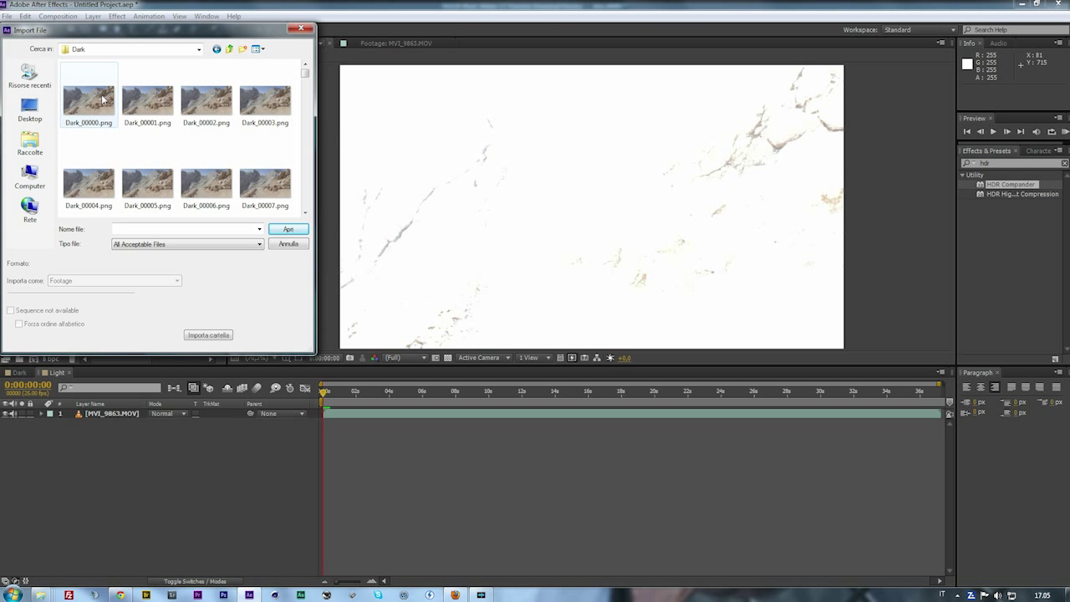
pyautogui.click(102, 100)
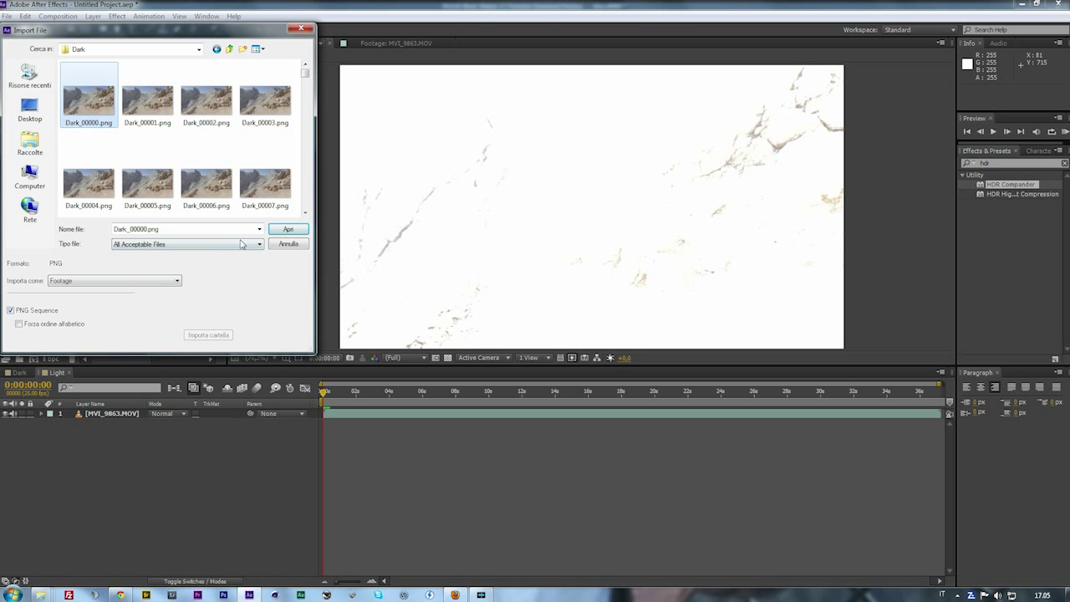
pyautogui.click(280, 235)
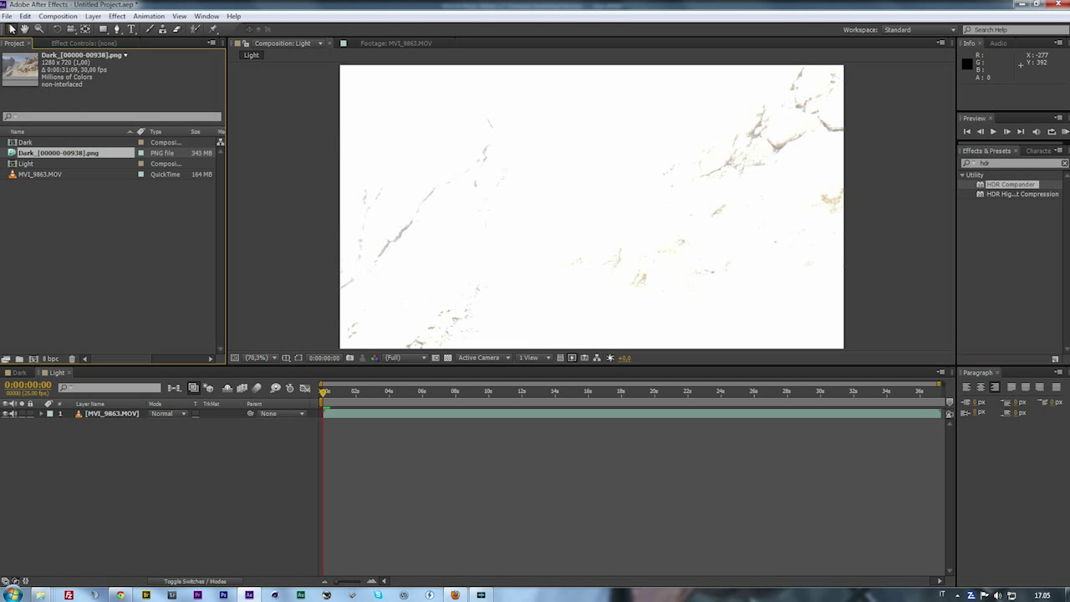
# - Import the Light folder's frames as a PNG sequence starting from Light_00000.png
pyautogui.click(8, 18)
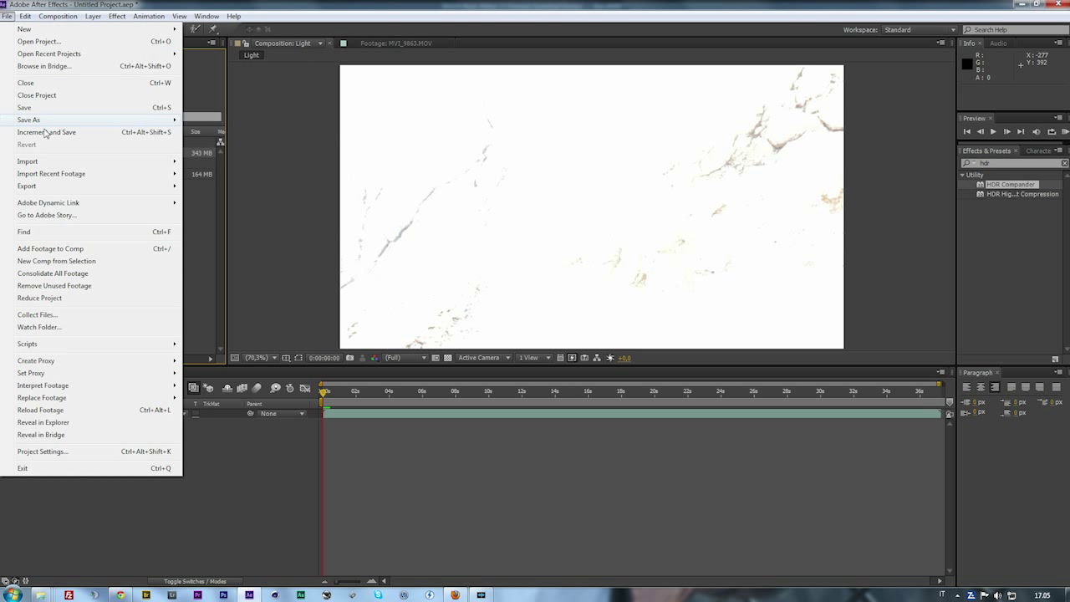
pyautogui.moveTo(51, 164)
pyautogui.click(195, 167)
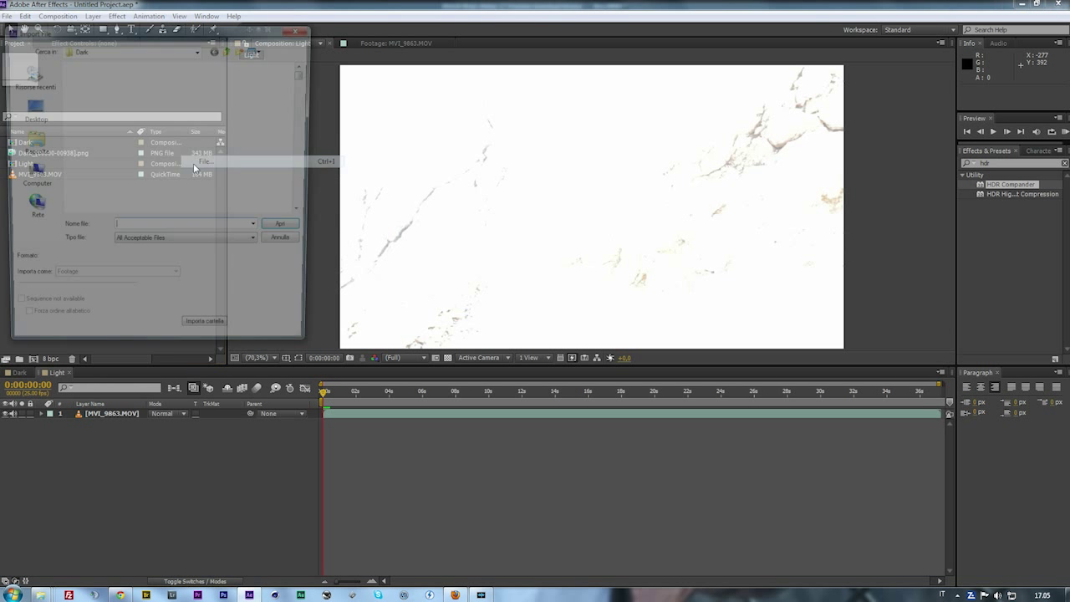
pyautogui.click(228, 48)
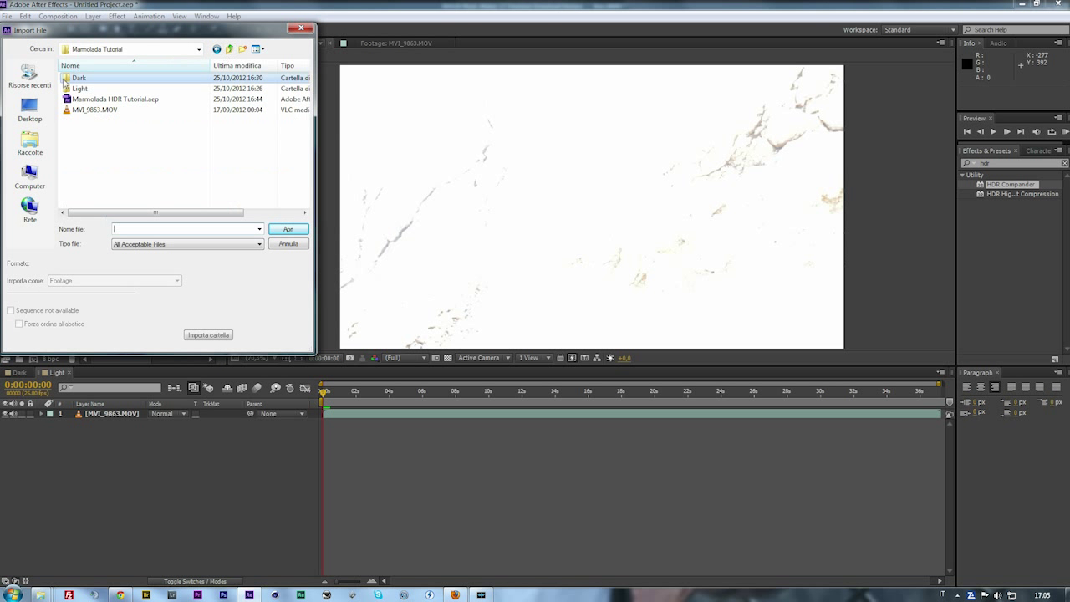
pyautogui.doubleClick(77, 90)
pyautogui.click(79, 92)
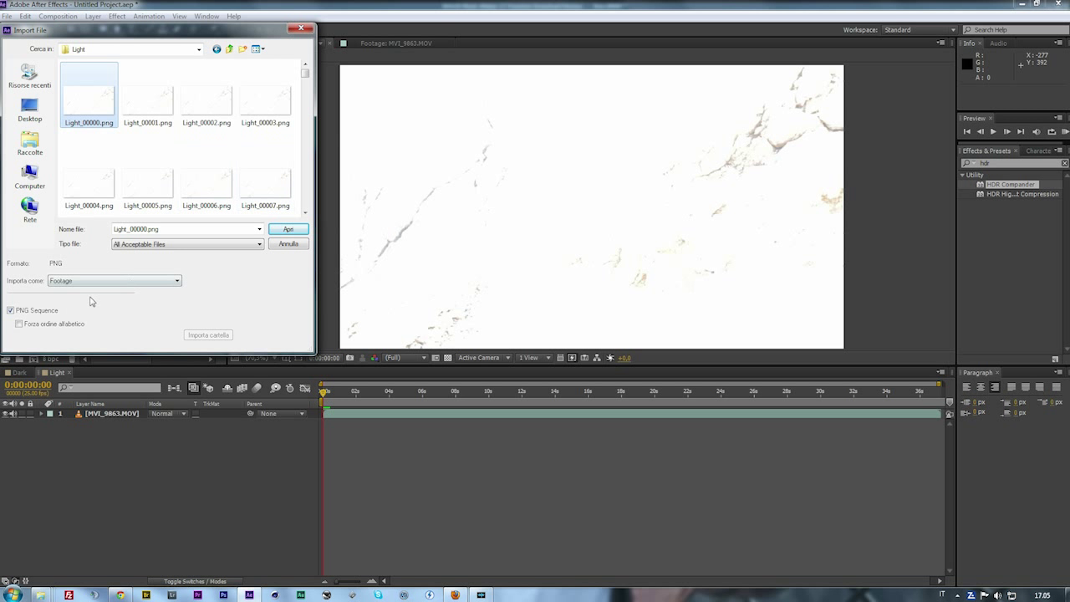
pyautogui.click(287, 229)
pyautogui.click(102, 221)
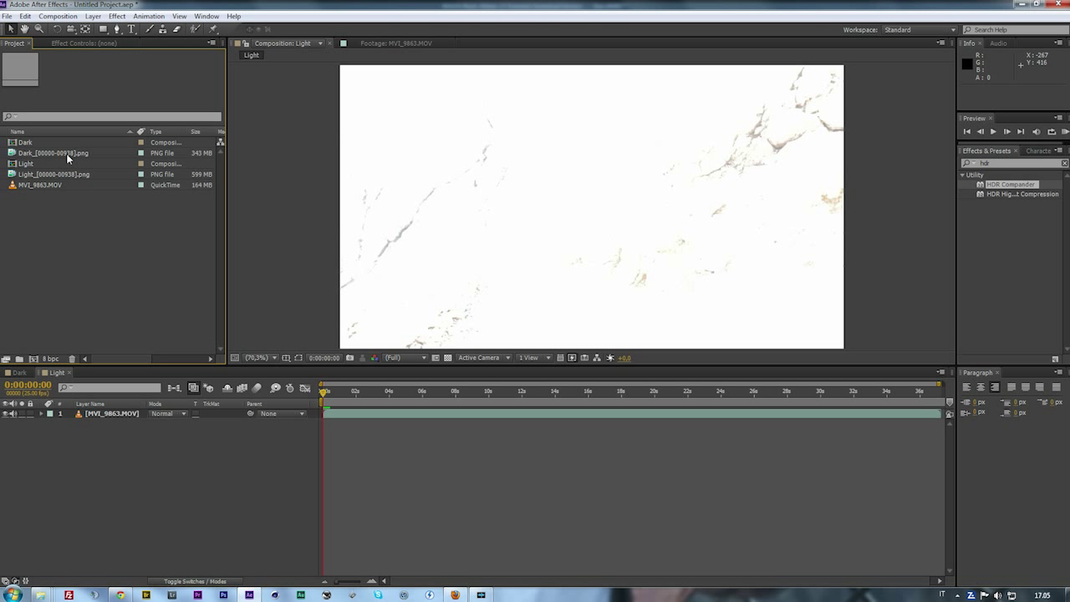
# - Interpret the Dark PNG sequence at 25 fps instead of 30
pyautogui.rightClick(68, 158)
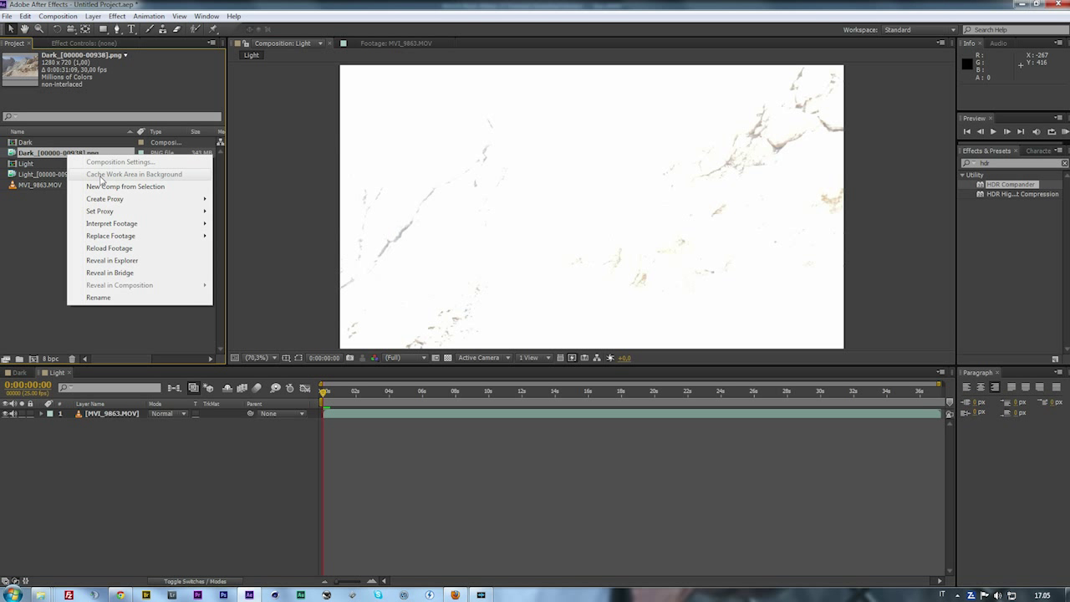
pyautogui.moveTo(122, 228)
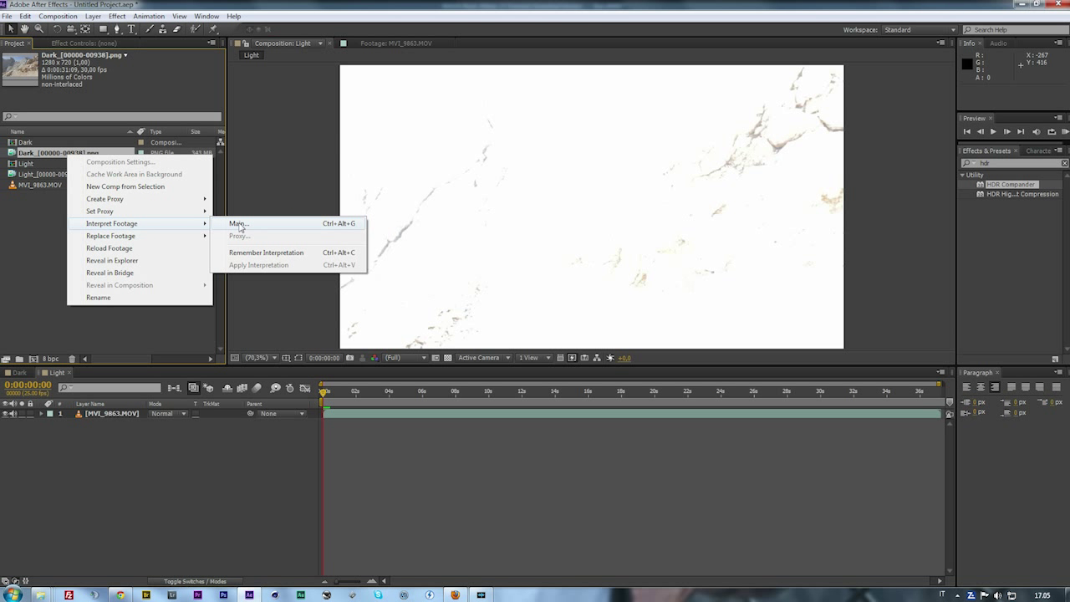
pyautogui.click(238, 224)
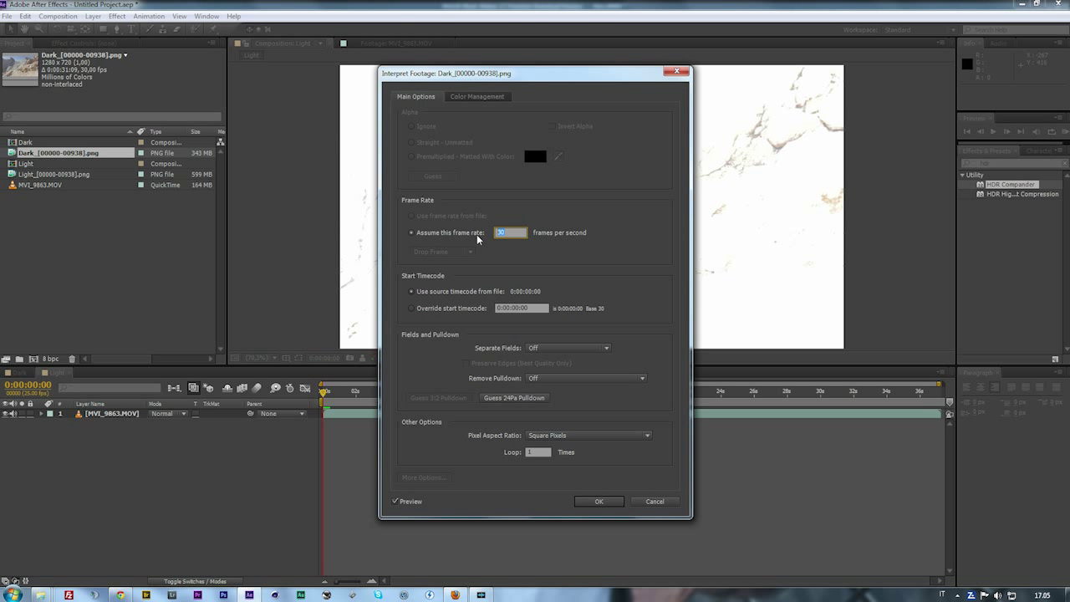
pyautogui.write('25')
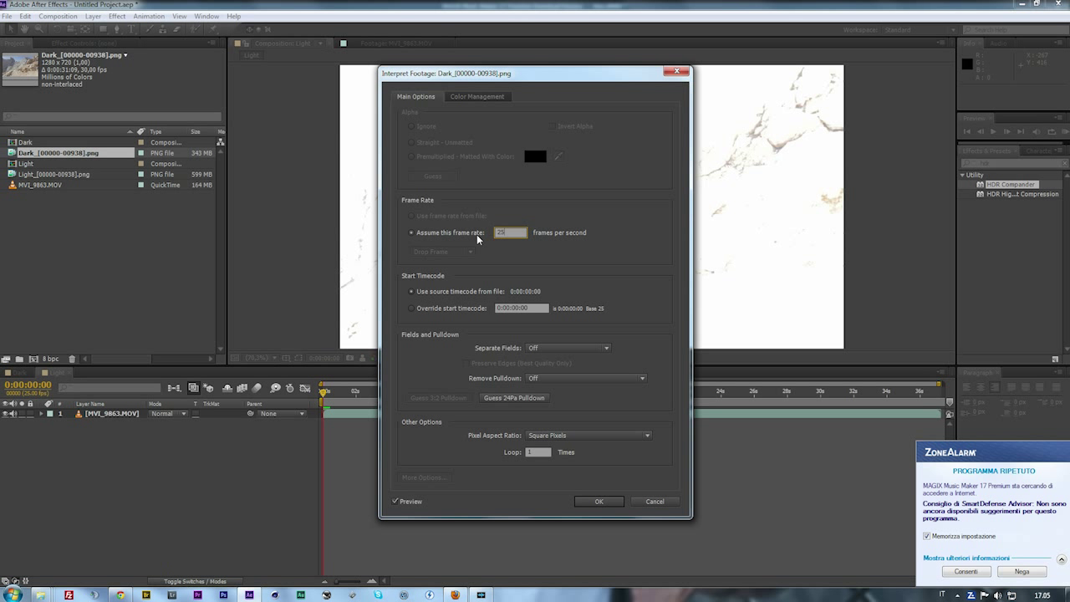
pyautogui.press('Return')
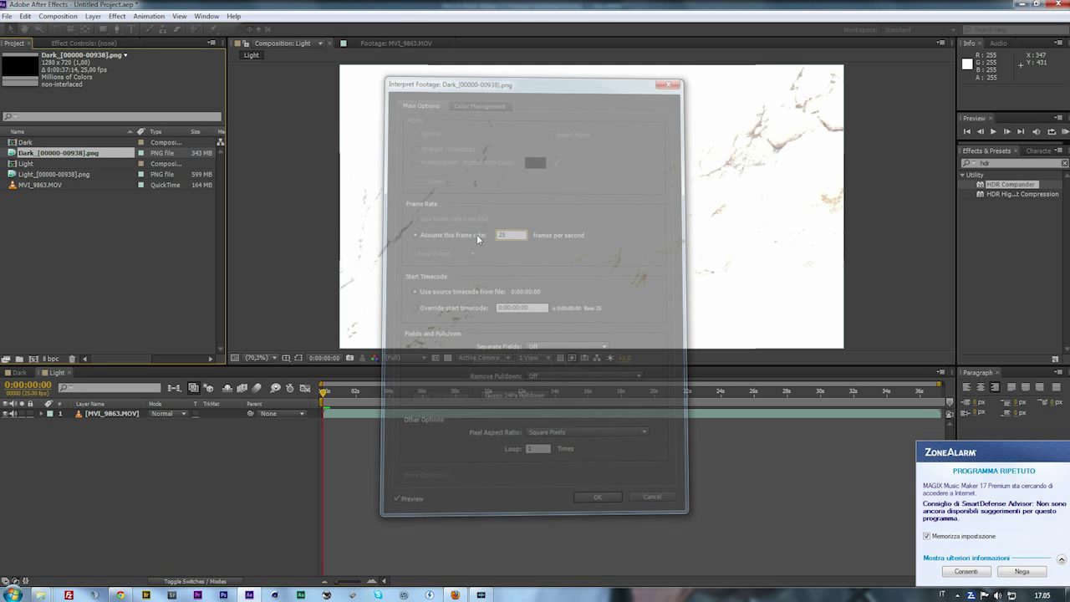
pyautogui.click(965, 572)
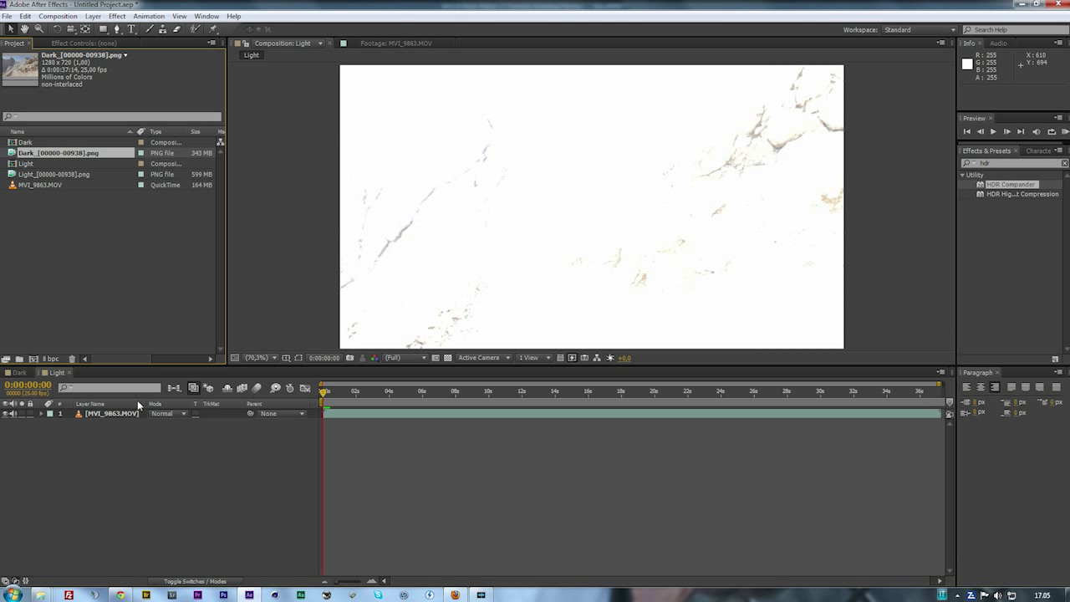
# - Interpret the Light PNG sequence at 25 fps as well
pyautogui.click(60, 176)
pyautogui.rightClick(60, 176)
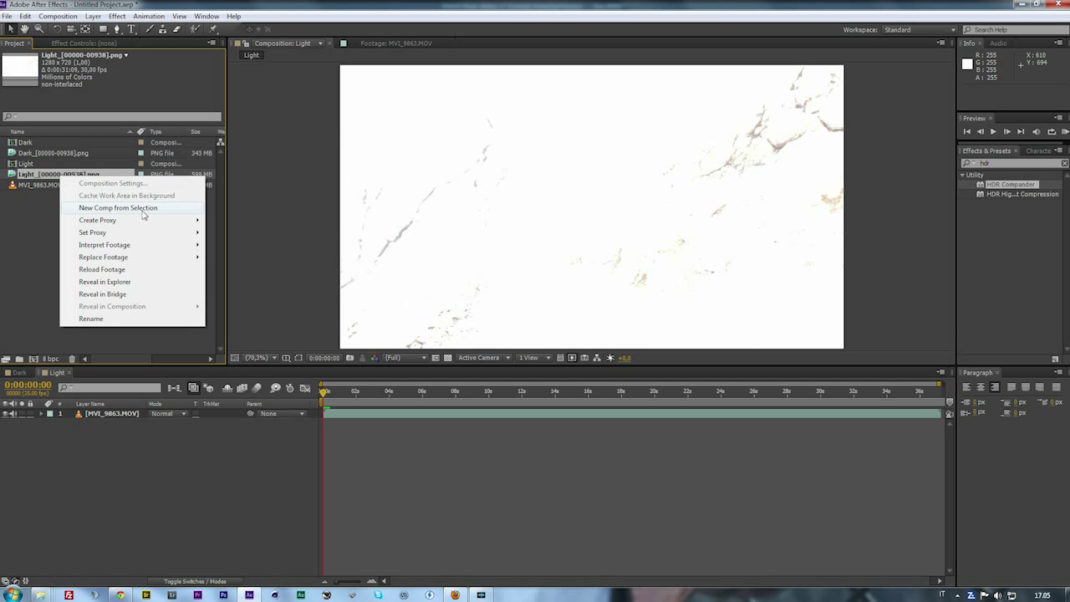
pyautogui.moveTo(161, 248)
pyautogui.click(224, 244)
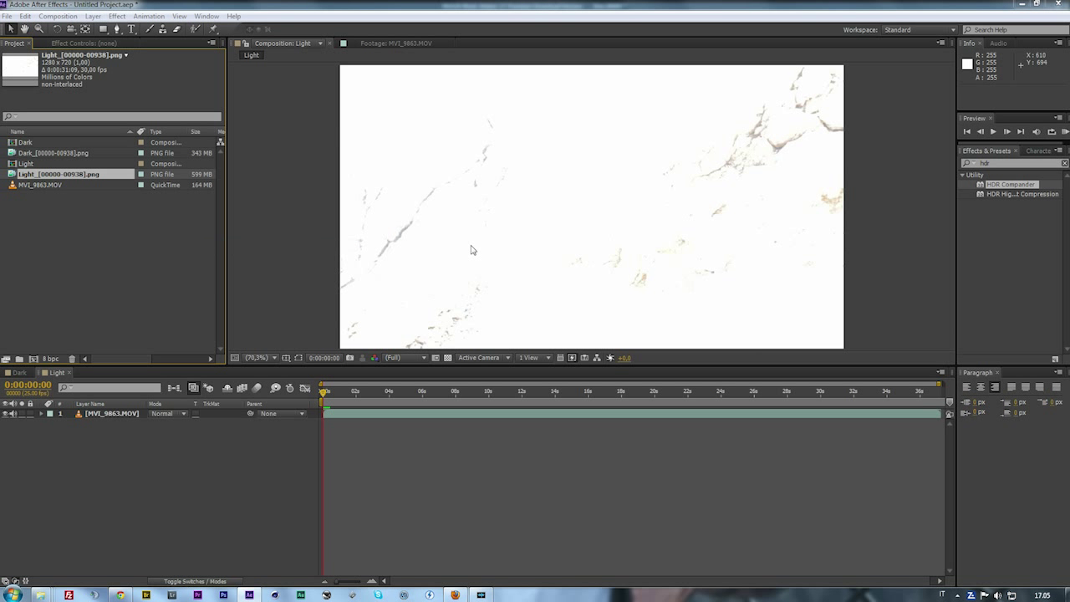
pyautogui.write('25')
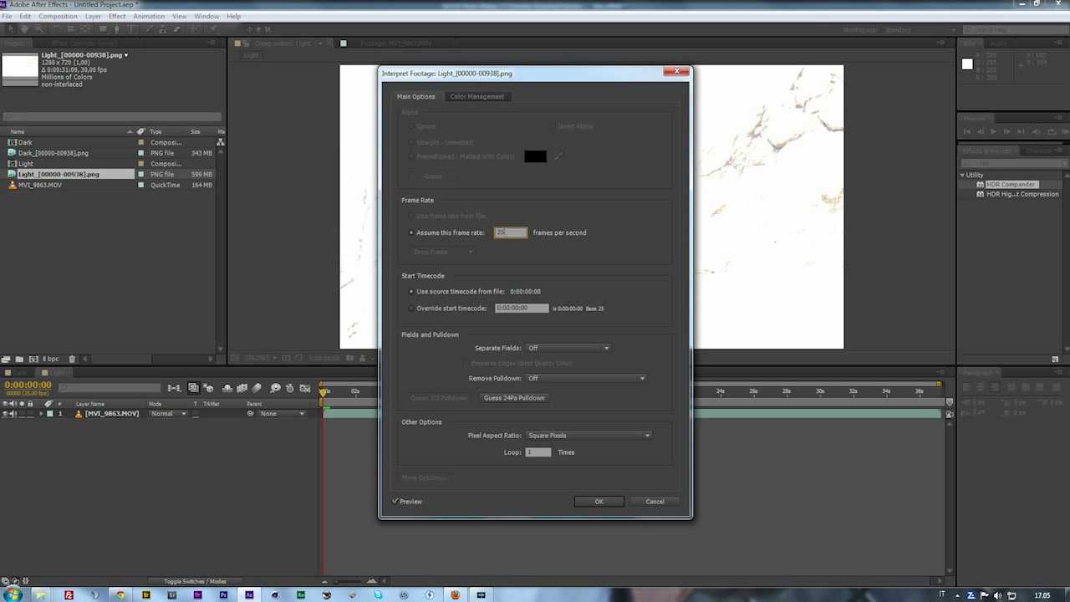
pyautogui.press('Return')
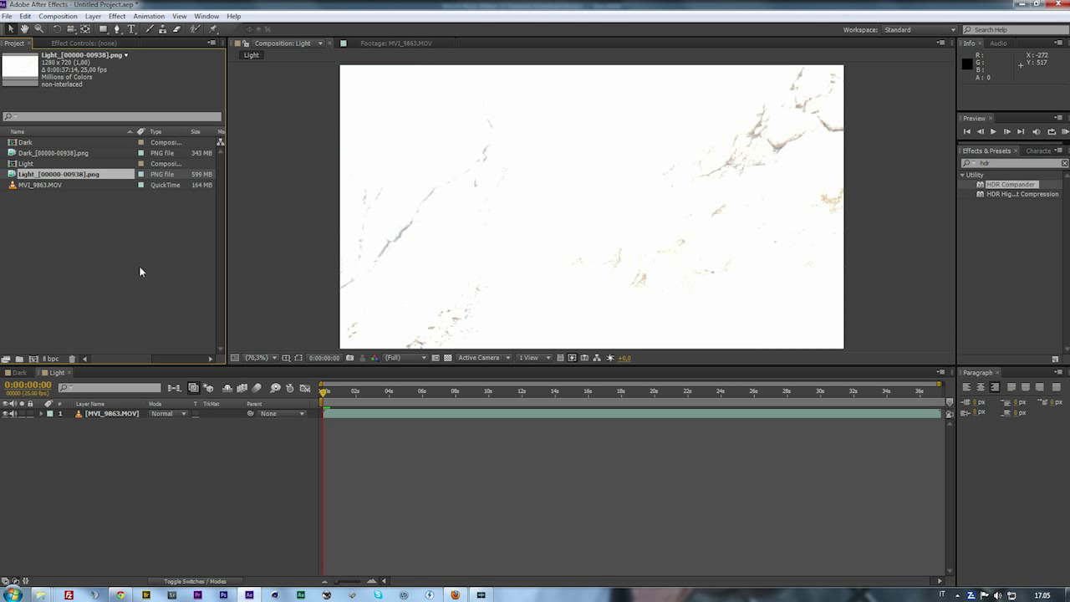
# - Create the 1280×720 composition 'Final HRD' at 50 fps, then select the Dark PNG sequence
pyautogui.click(86, 266)
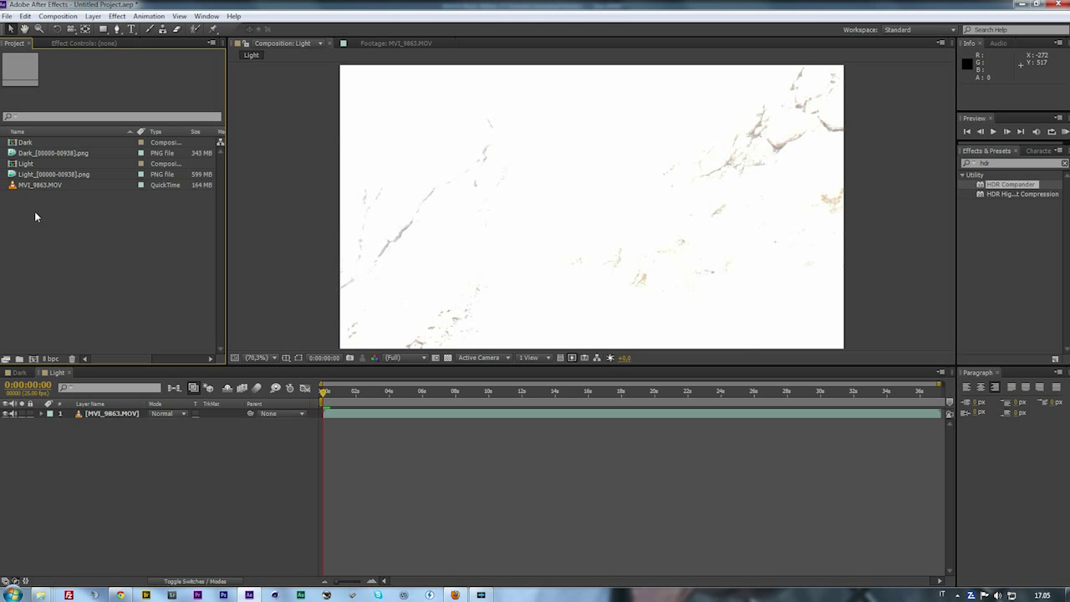
pyautogui.click(59, 17)
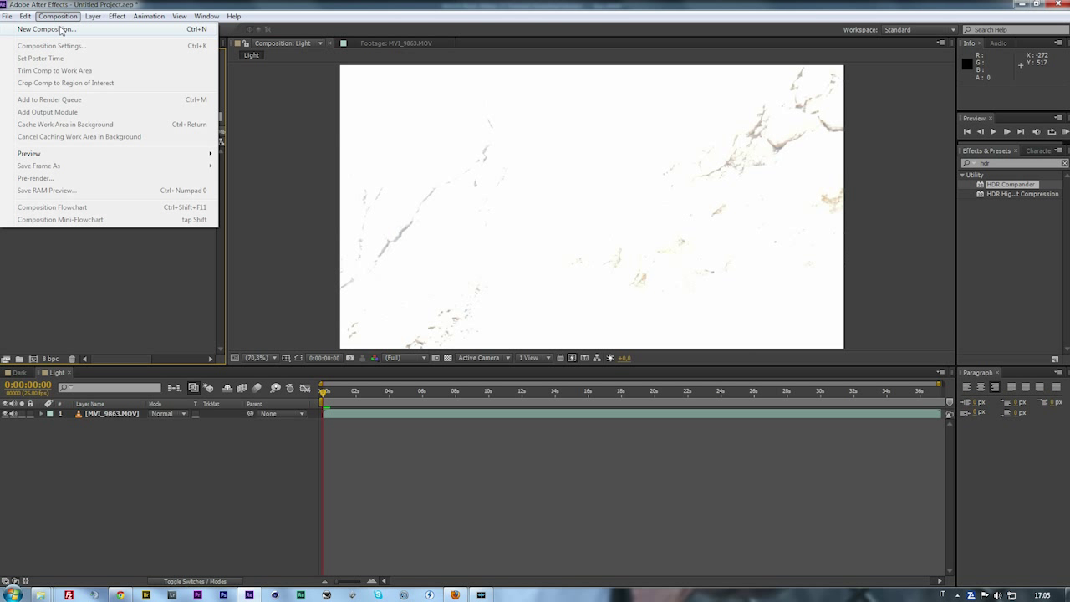
pyautogui.click(50, 30)
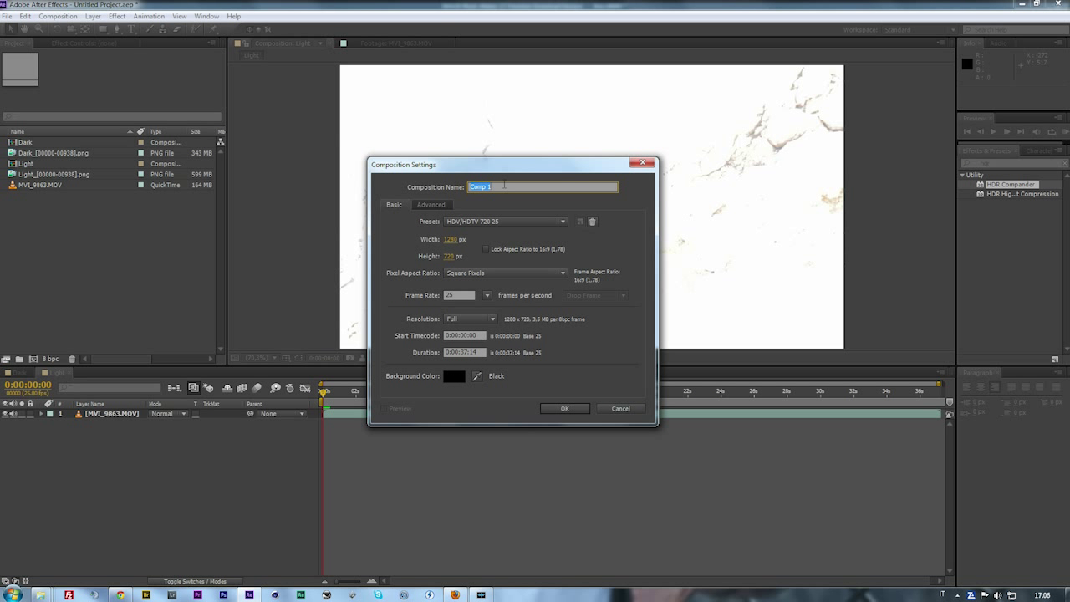
pyautogui.write('Final HRD')
pyautogui.click(465, 295)
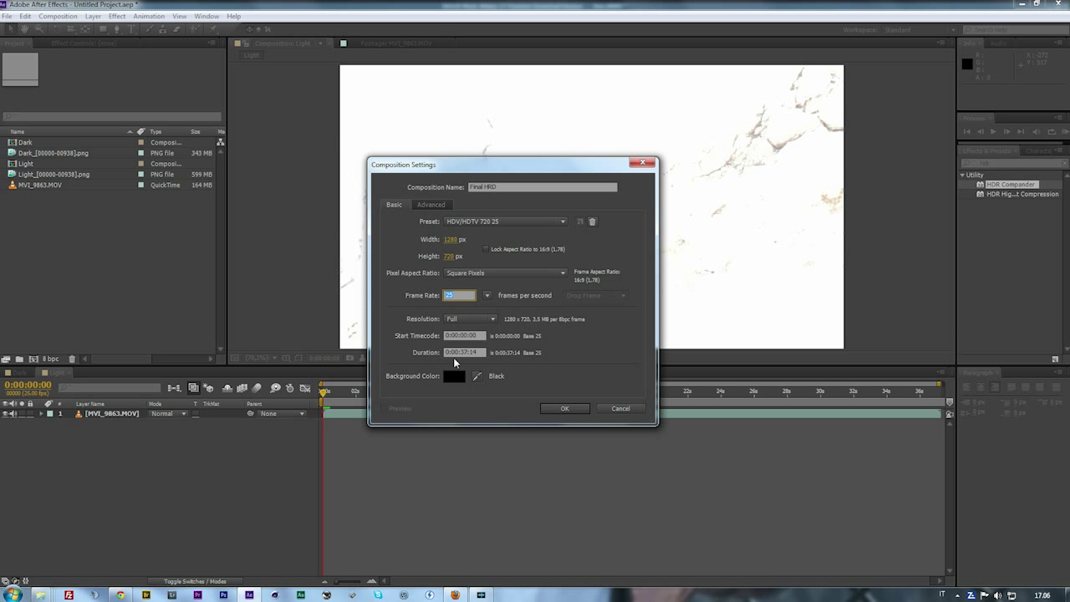
pyautogui.write('5')
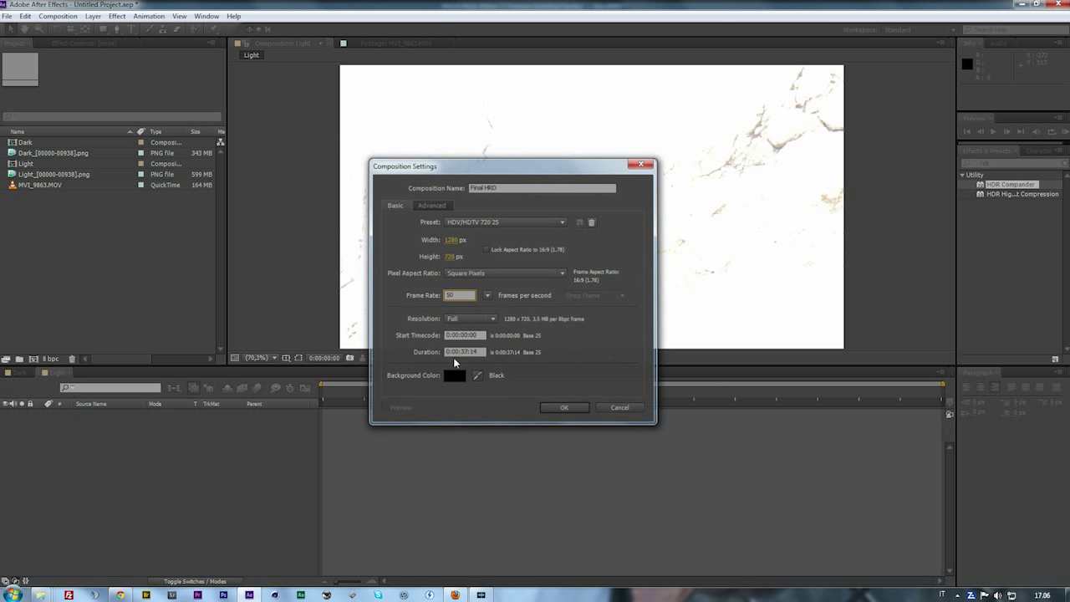
pyautogui.press('Return')
pyautogui.click(78, 274)
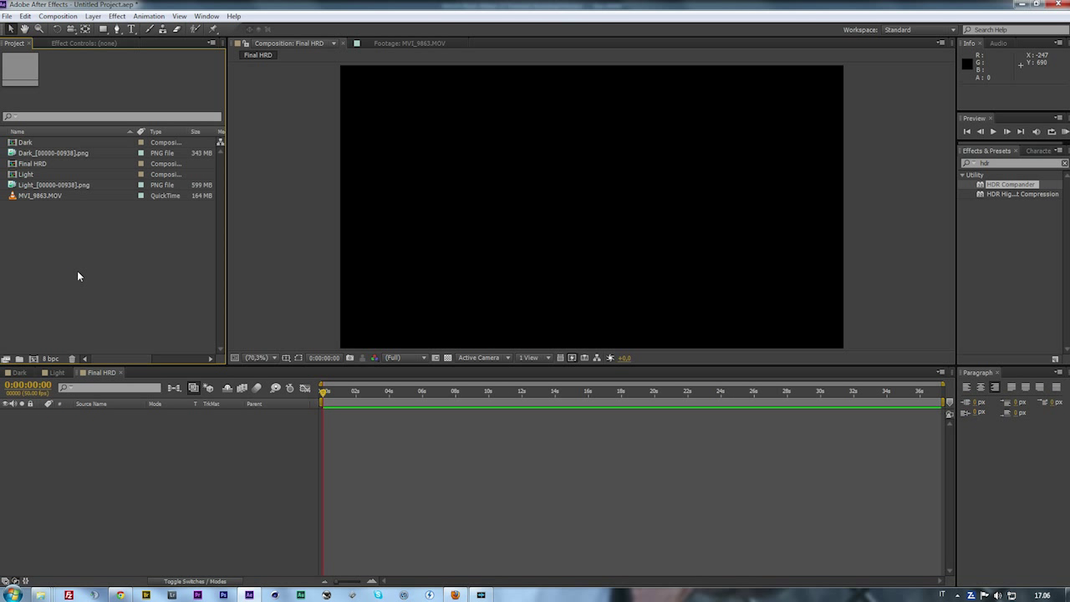
pyautogui.click(44, 155)
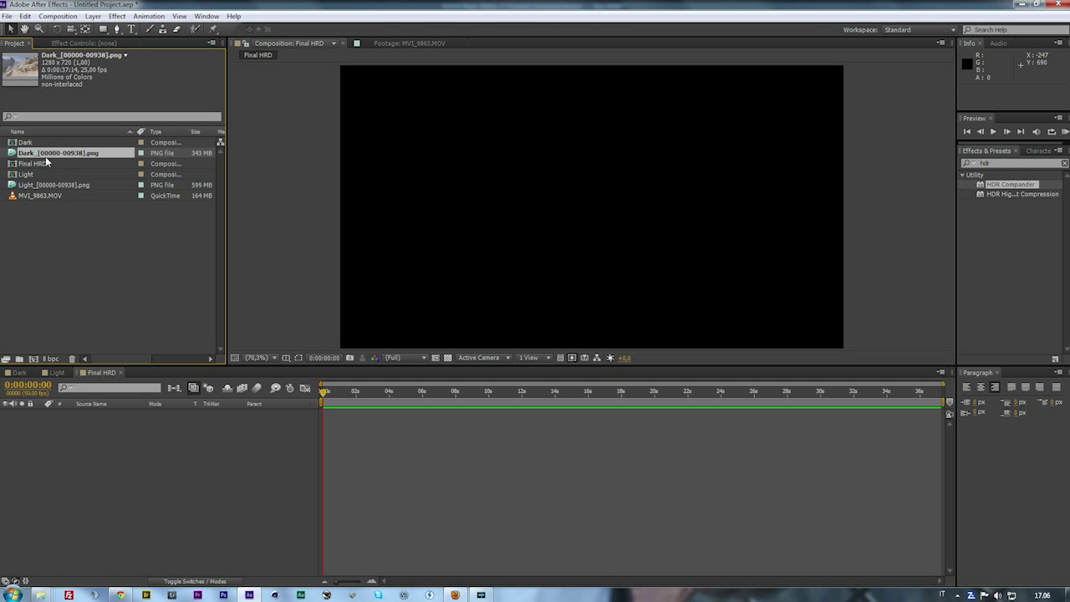
# - Add the Dark and Light PNG sequences as layers, Dark above Light, and preview forward
pyautogui.moveTo(45, 156); pyautogui.dragTo(83, 433)
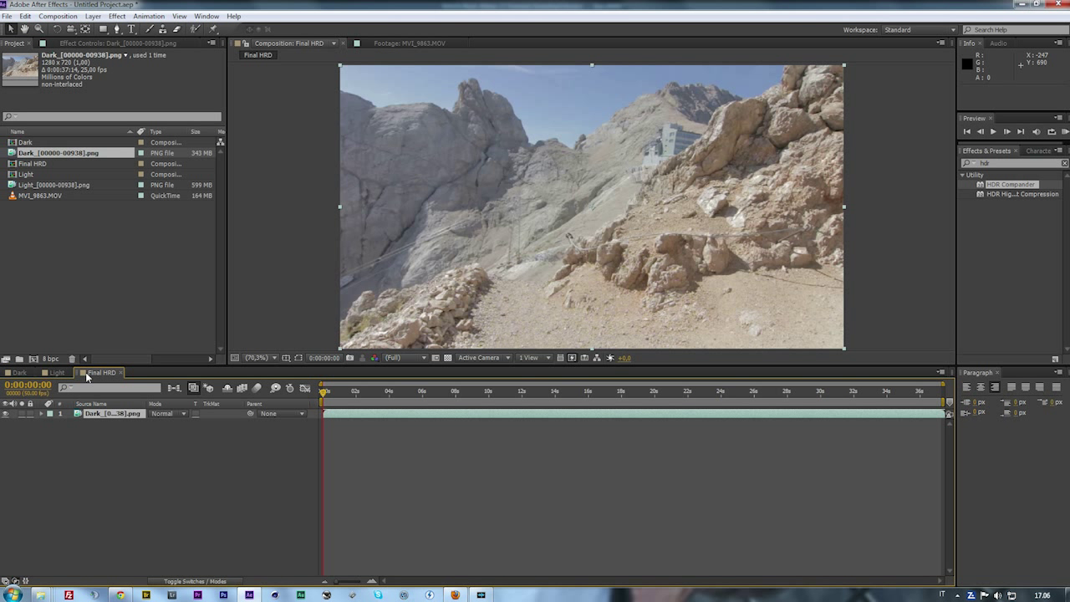
pyautogui.click(63, 187)
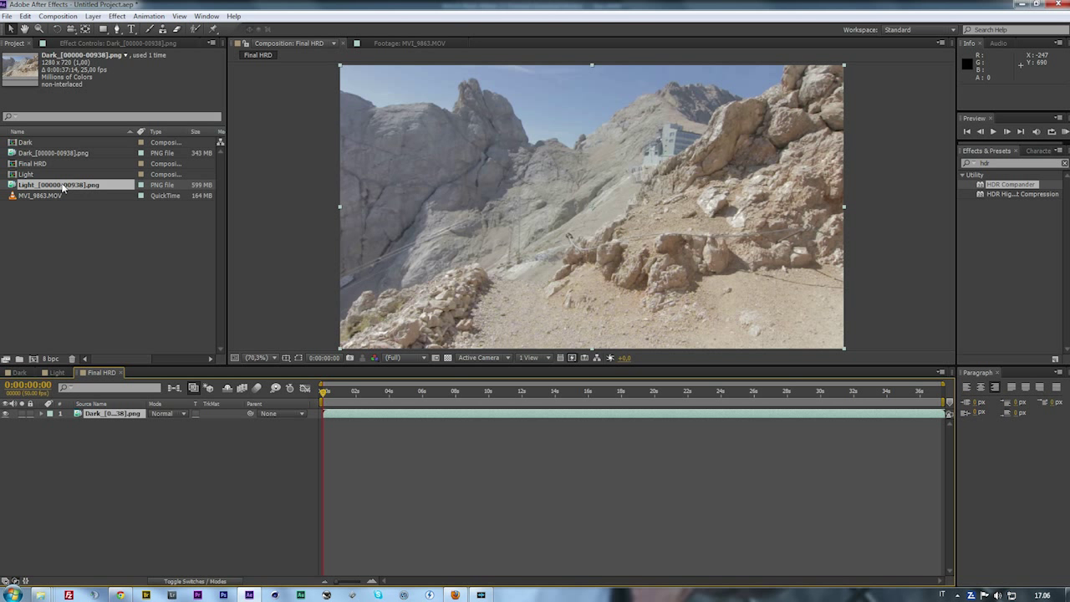
pyautogui.moveTo(63, 187); pyautogui.dragTo(88, 425)
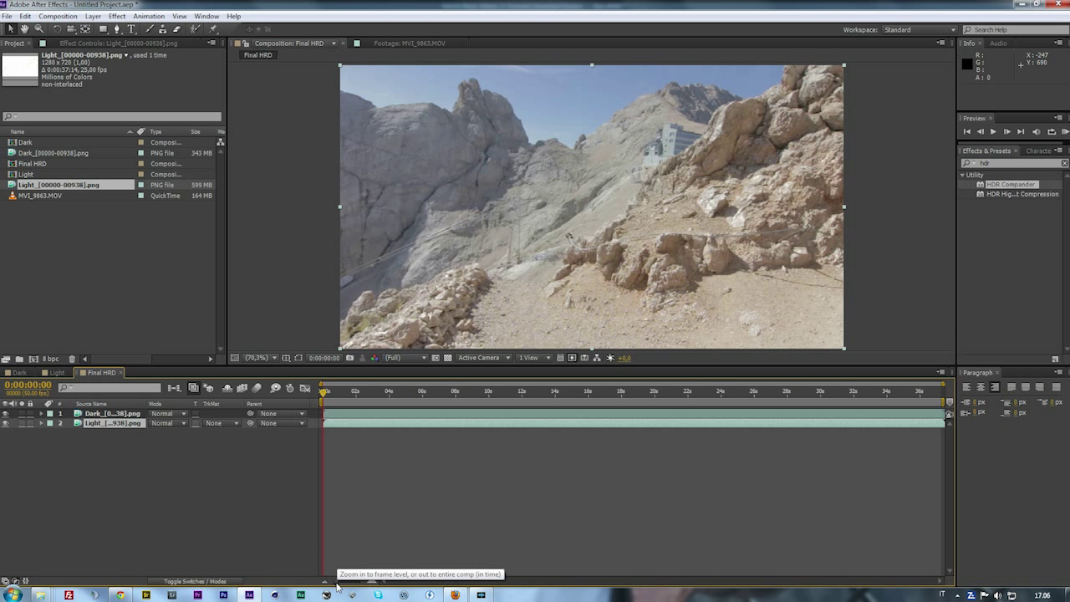
pyautogui.moveTo(337, 585); pyautogui.dragTo(353, 589)
pyautogui.moveTo(355, 589); pyautogui.dragTo(334, 586)
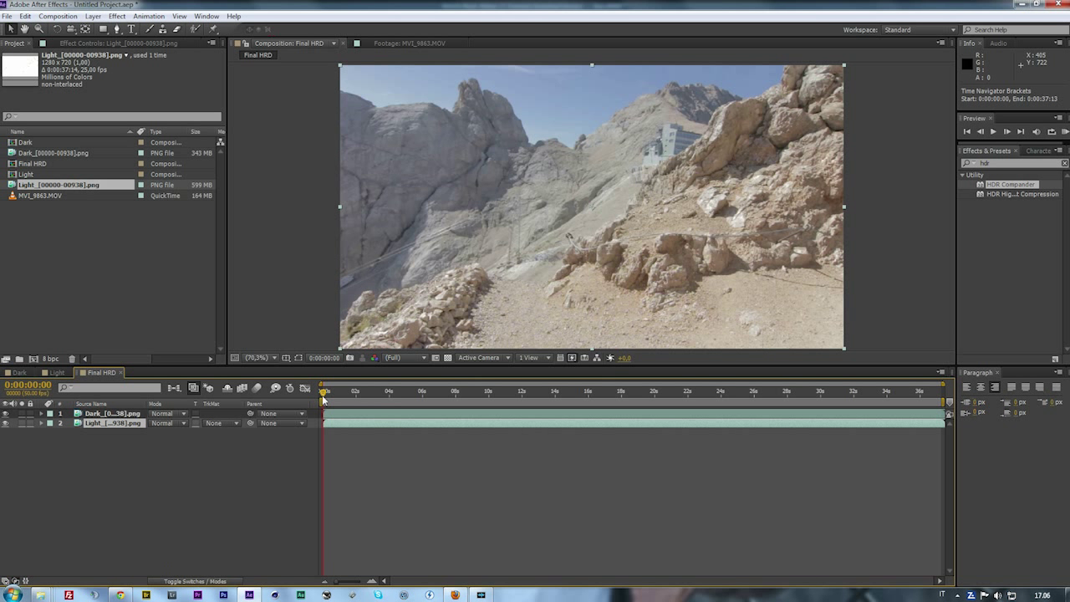
pyautogui.moveTo(323, 398); pyautogui.dragTo(362, 409)
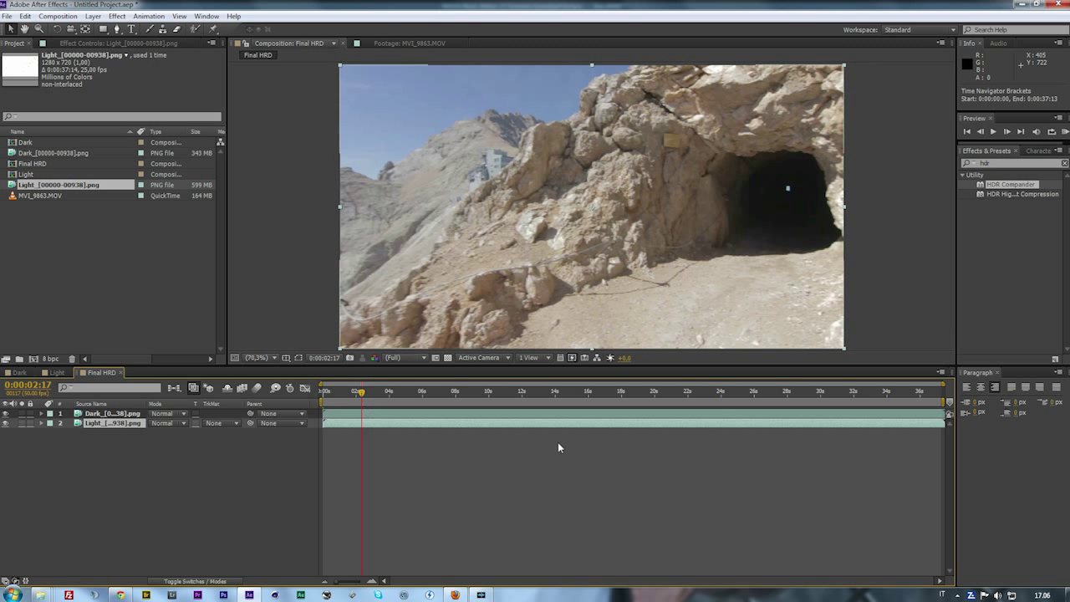
pyautogui.click(5, 413)
pyautogui.click(5, 414)
pyautogui.click(5, 413)
pyautogui.click(5, 413)
pyautogui.click(5, 413)
pyautogui.click(5, 414)
# - Shift the Dark layer to start one frame later than the Light layer
pyautogui.click(112, 413)
pyautogui.click(323, 392)
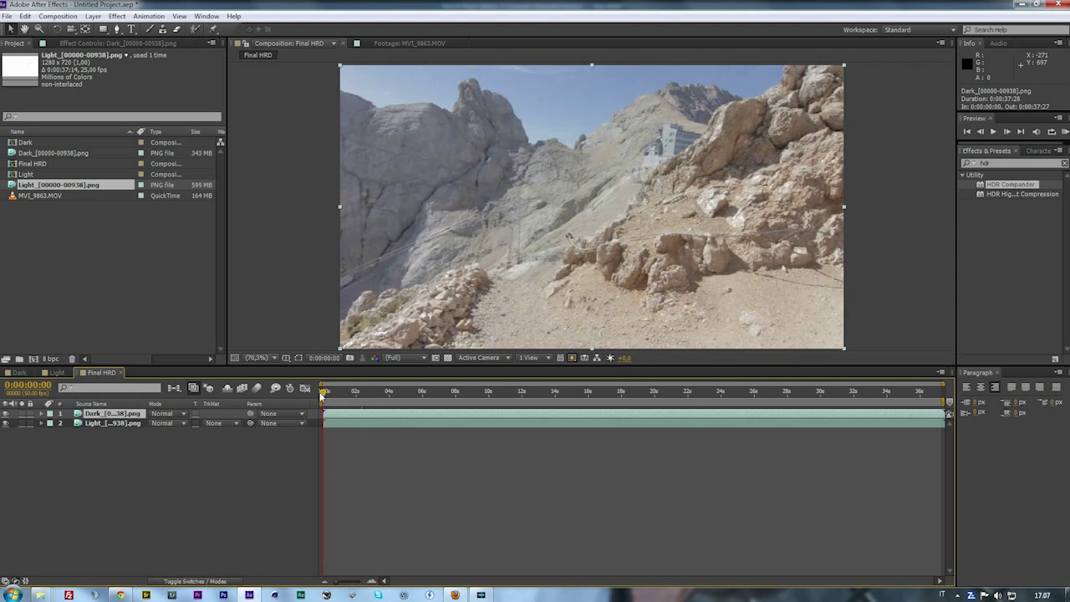
pyautogui.moveTo(335, 582); pyautogui.dragTo(368, 583)
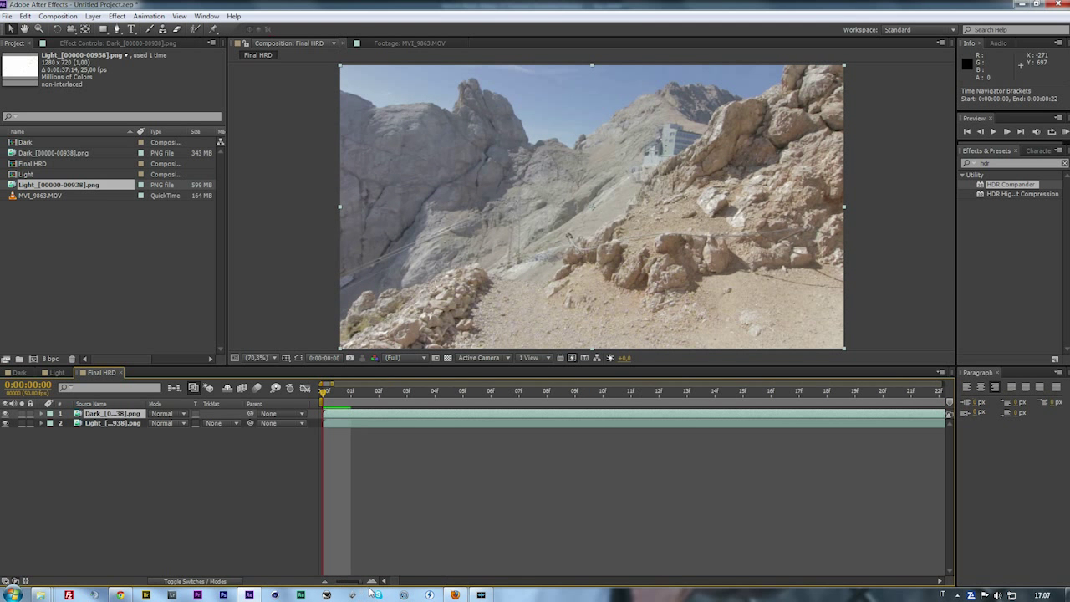
pyautogui.moveTo(357, 417); pyautogui.dragTo(373, 423)
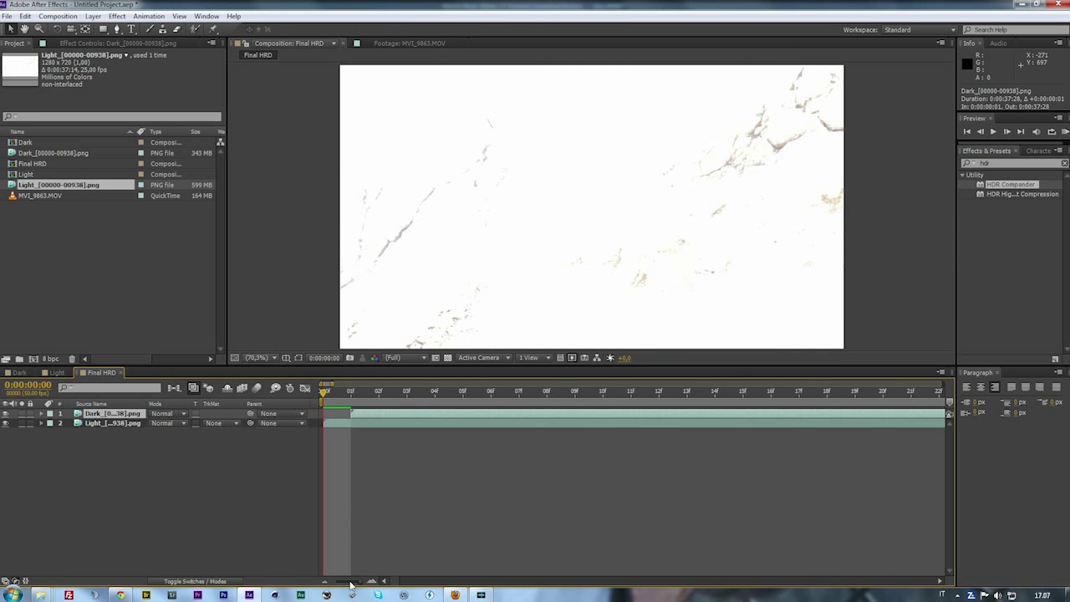
pyautogui.moveTo(351, 582); pyautogui.dragTo(324, 582)
# - At the 0:00:02:17 tunnel frame, hide and reshow the Dark layer to compare
pyautogui.moveTo(396, 393); pyautogui.dragTo(361, 393)
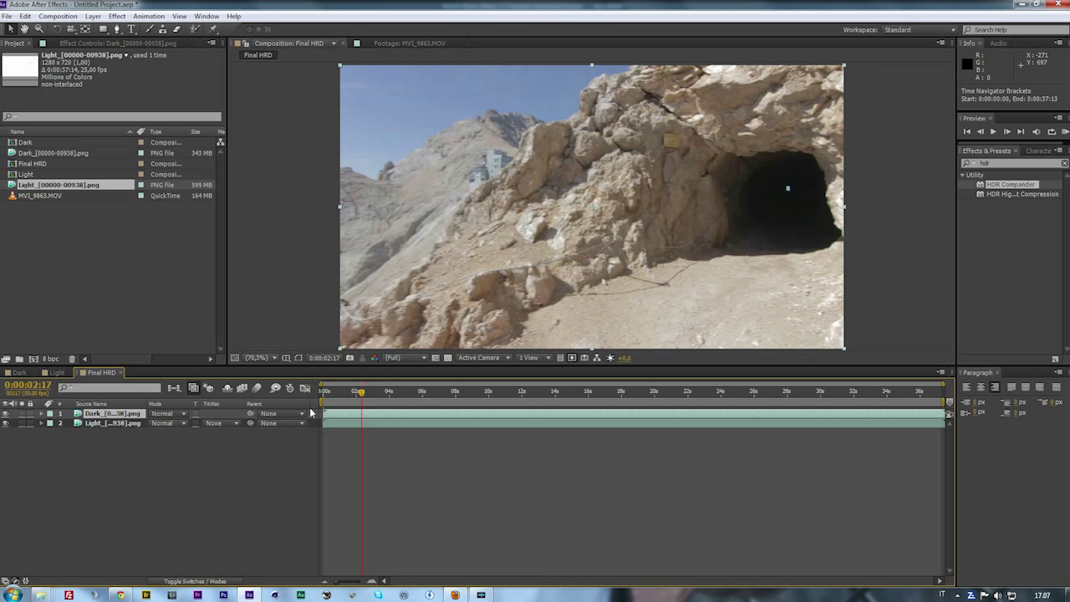
pyautogui.click(6, 414)
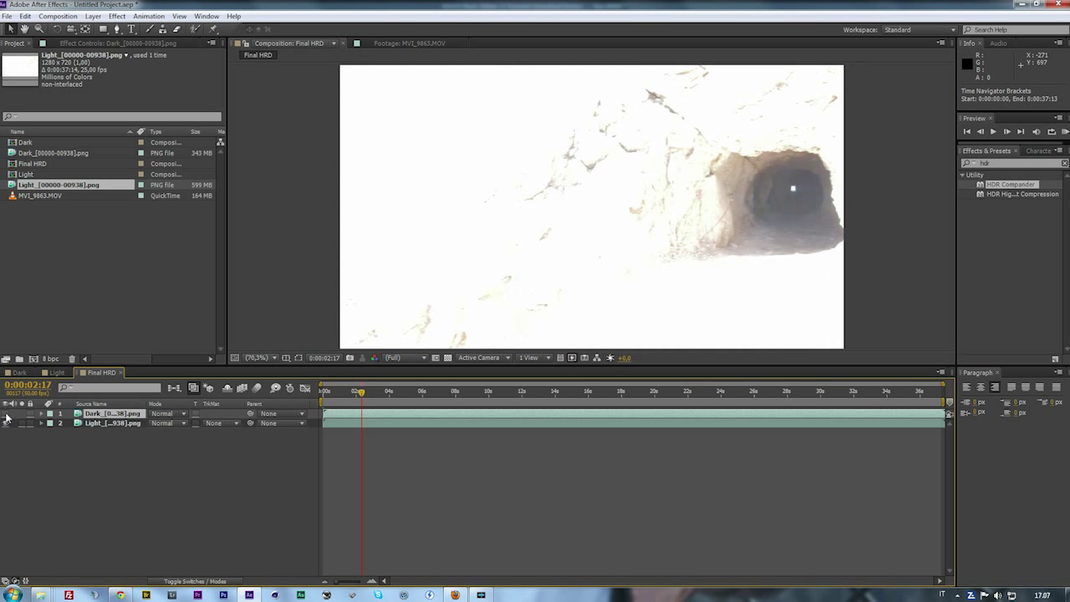
pyautogui.click(6, 414)
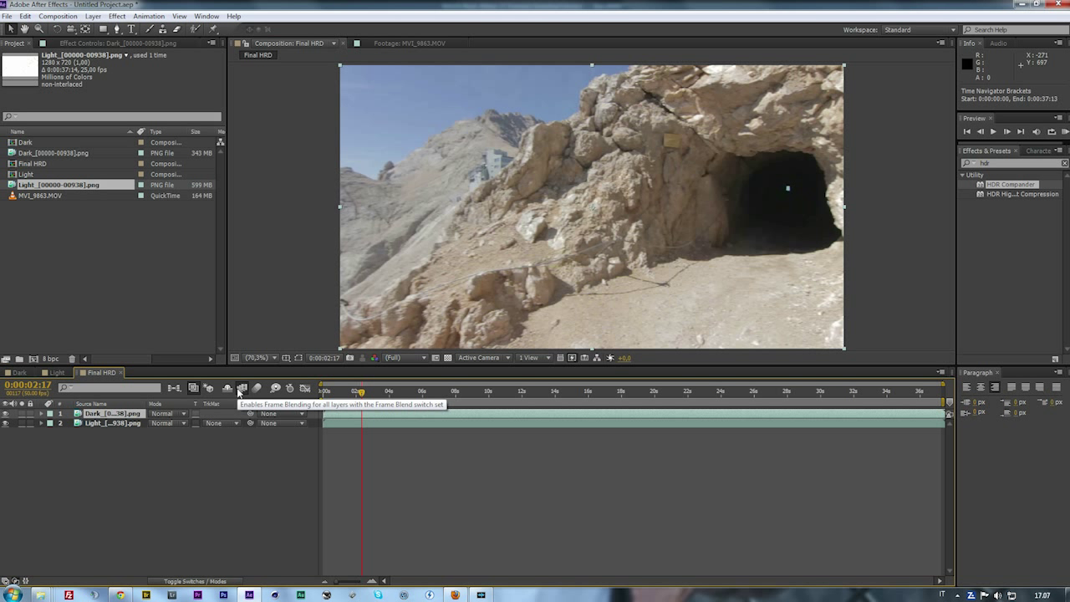
# - Turn on the Frame Blending switch for both the Dark and Light layers
pyautogui.press('F4')
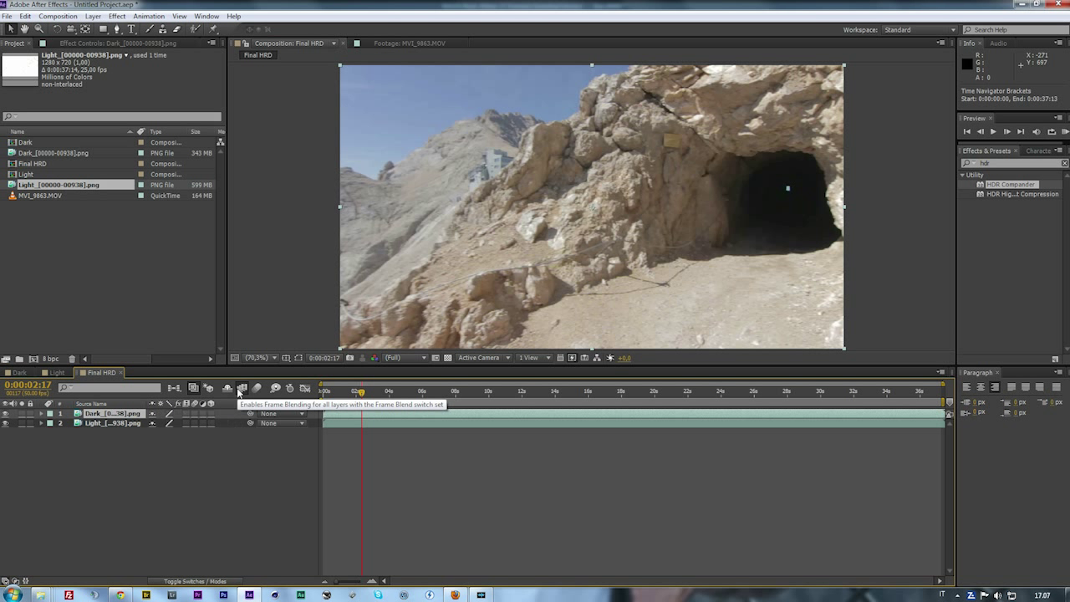
pyautogui.click(184, 413)
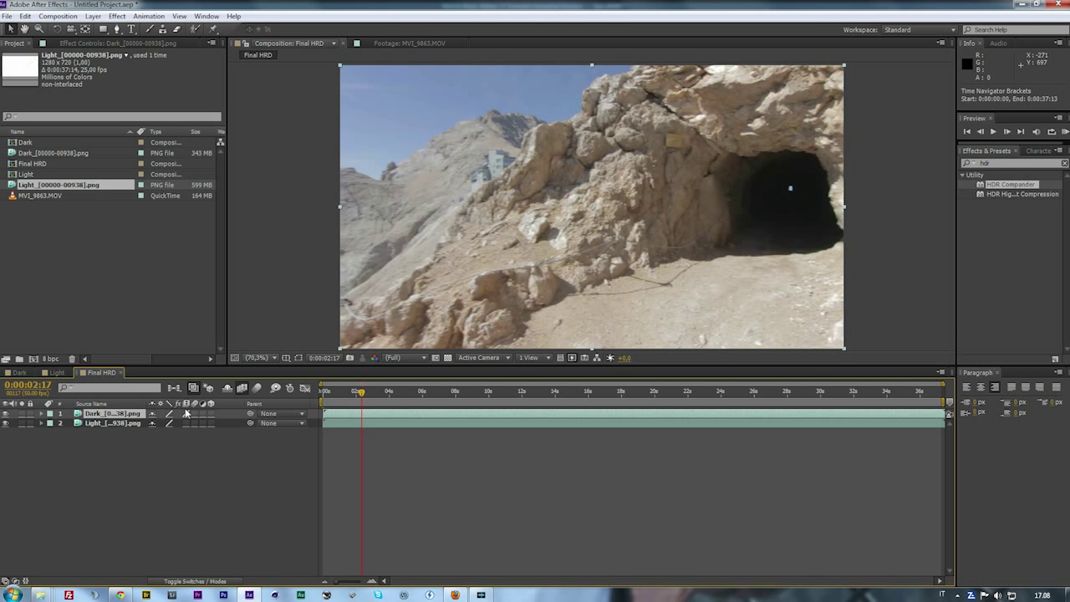
pyautogui.click(186, 422)
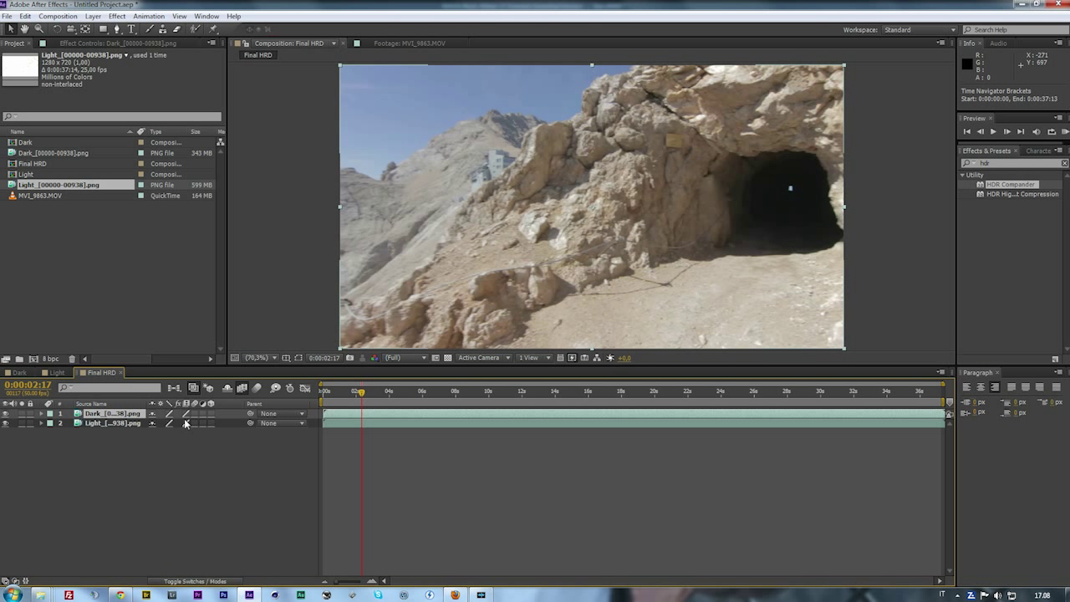
# - Toggle the Dark layer's visibility repeatedly to compare, then return to 0:00:00:00
pyautogui.click(6, 414)
pyautogui.click(6, 413)
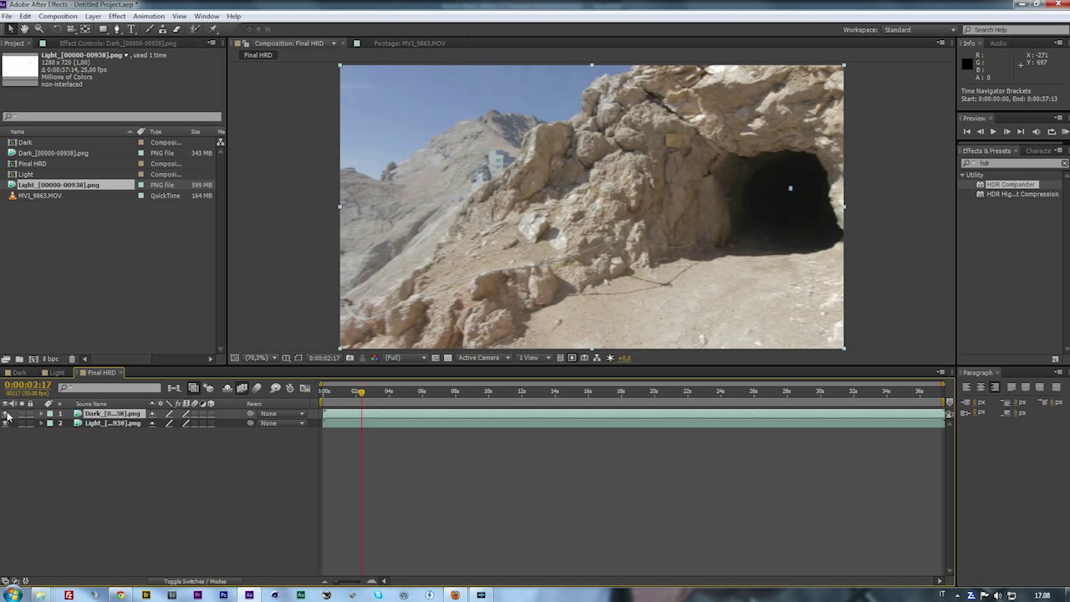
pyautogui.click(7, 413)
pyautogui.click(6, 414)
pyautogui.click(7, 414)
pyautogui.click(7, 414)
pyautogui.click(7, 414)
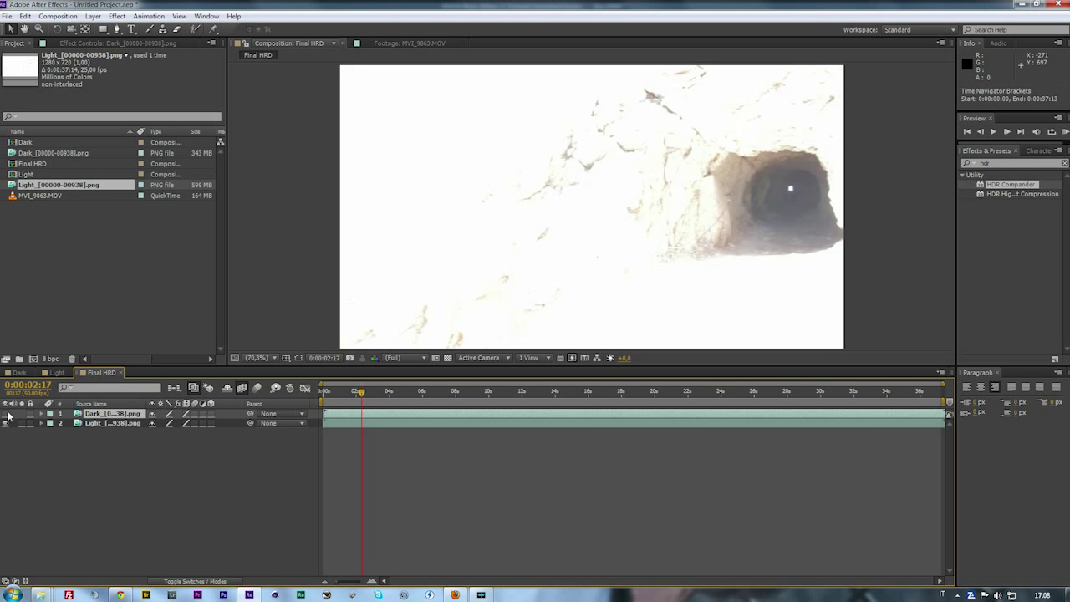
pyautogui.click(7, 414)
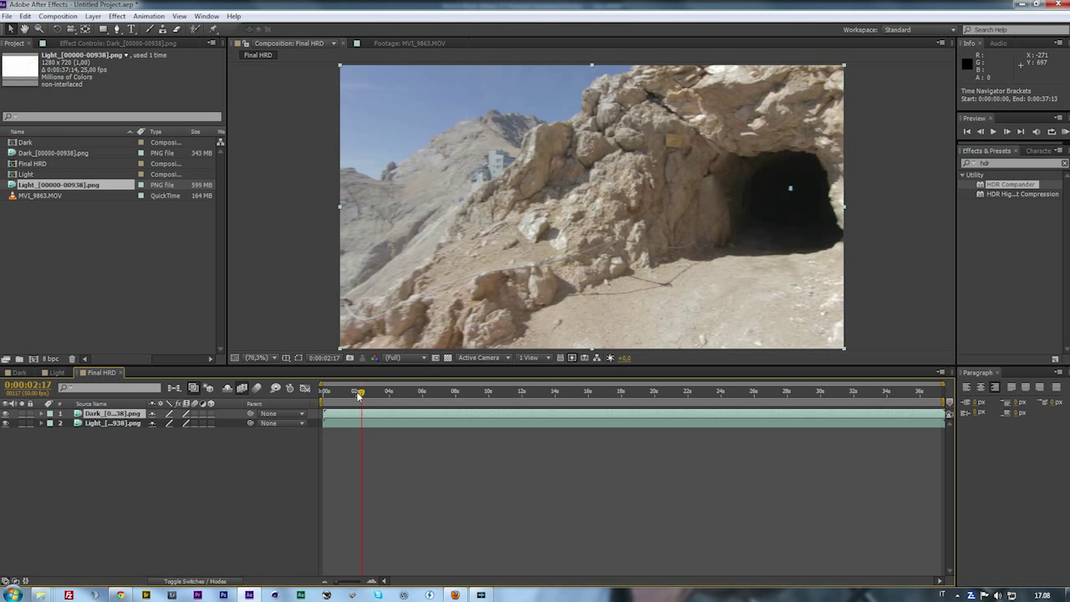
pyautogui.moveTo(360, 397); pyautogui.dragTo(324, 392)
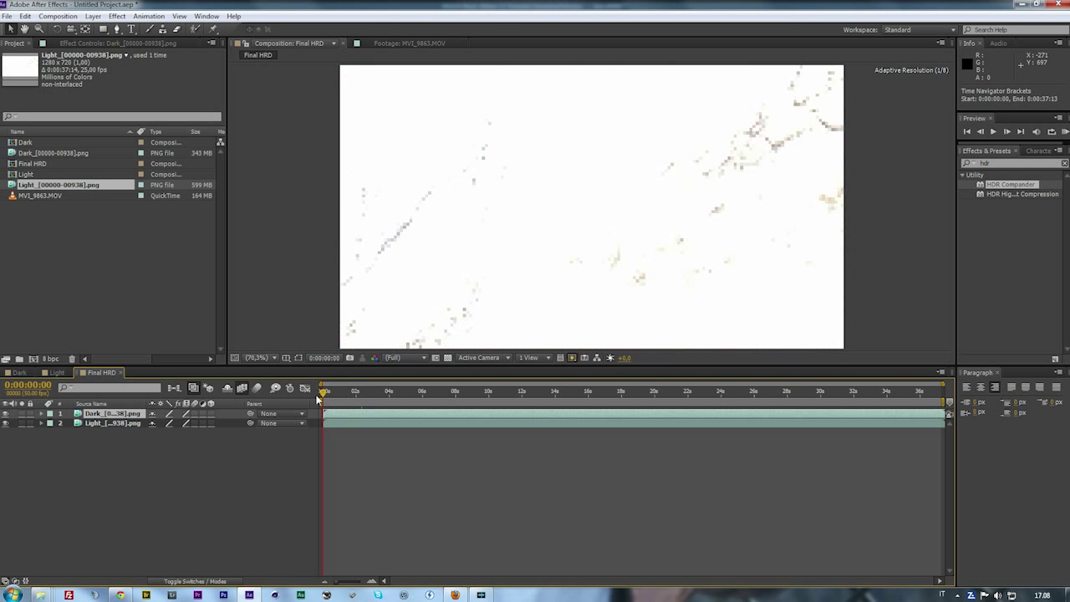
# - Duplicate the Dark layer with Edit > Duplicate
pyautogui.click(134, 416)
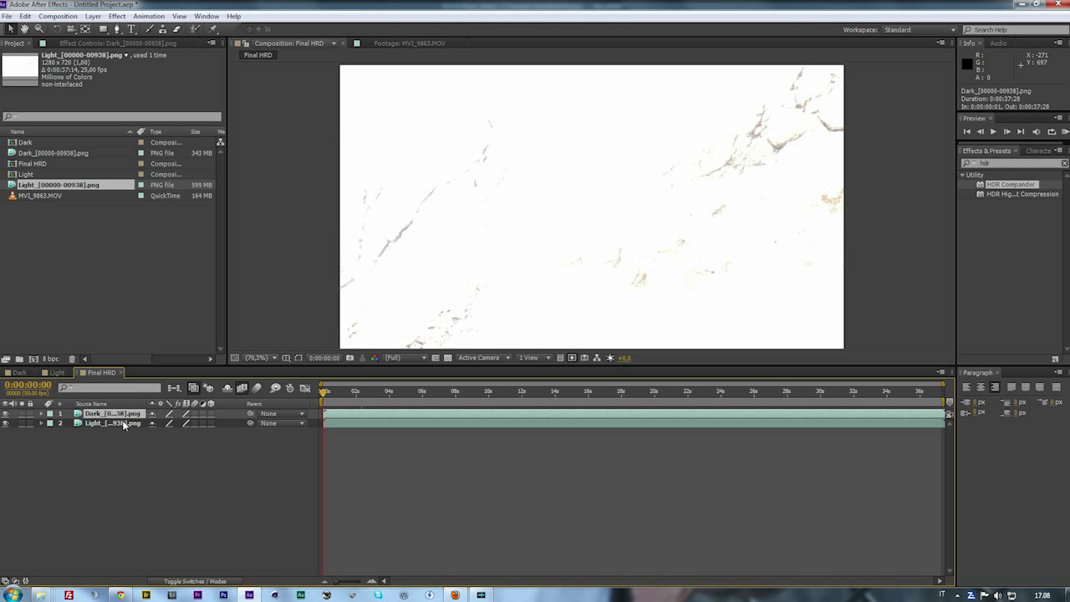
pyautogui.click(53, 16)
pyautogui.moveTo(26, 17)
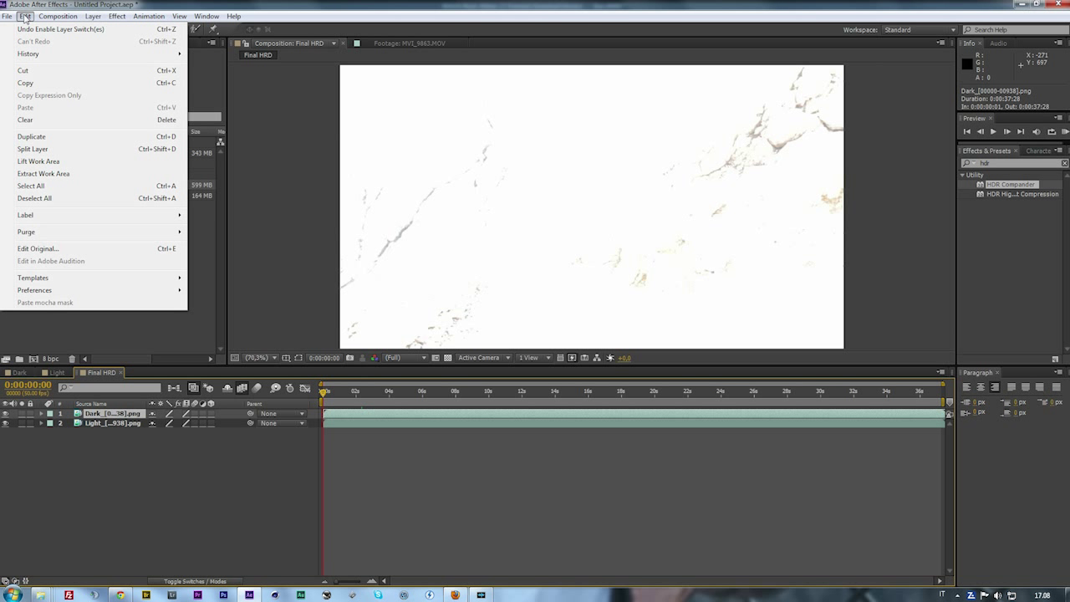
pyautogui.click(33, 136)
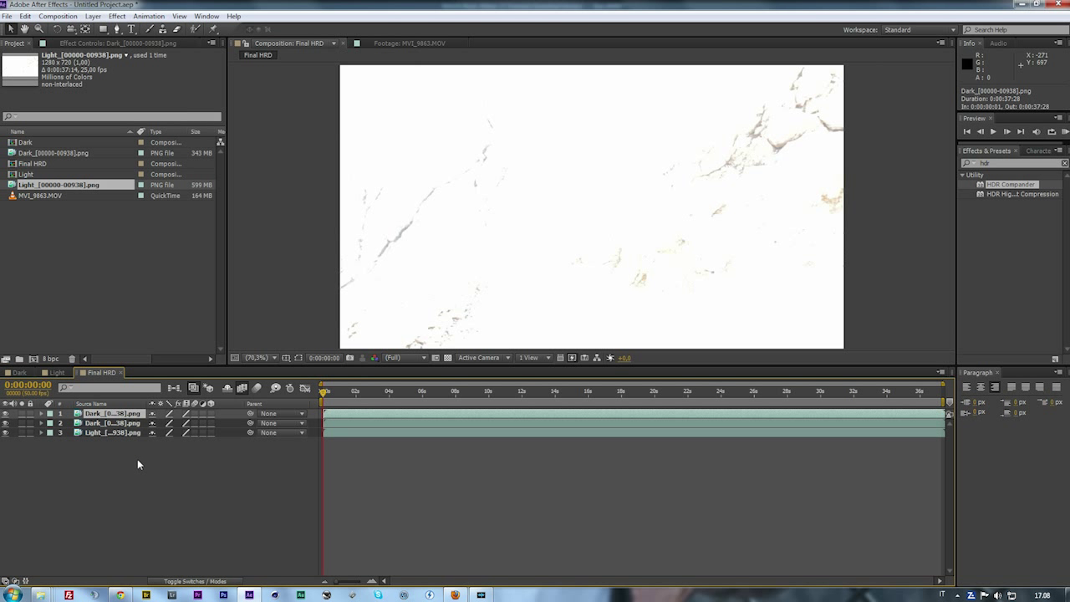
# - Set the lower Dark copy's track matte to Luma Matte and scrub ahead to check
pyautogui.press('F4')
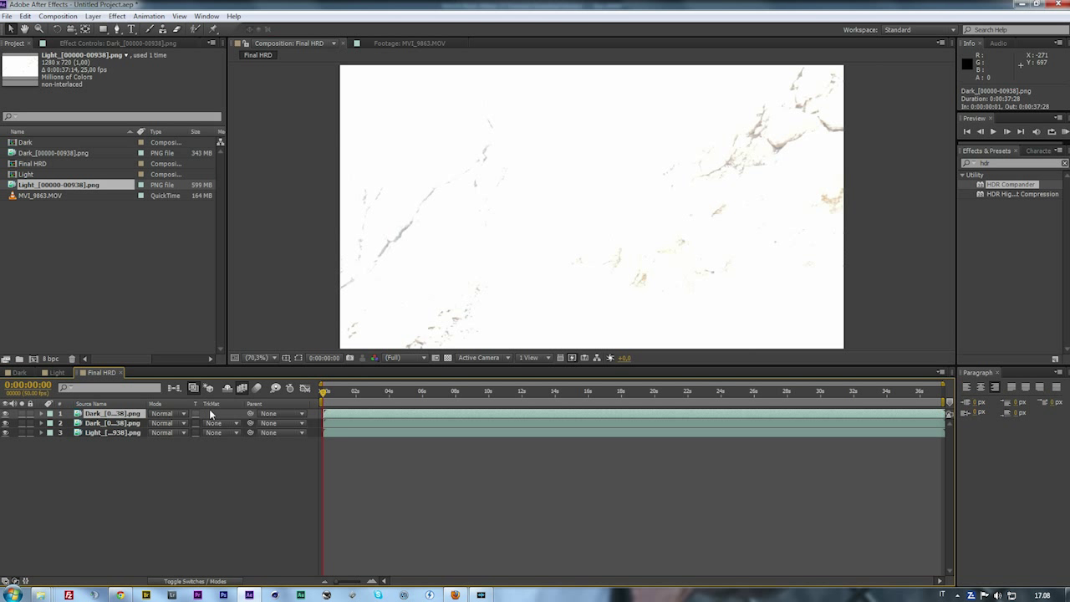
pyautogui.click(95, 425)
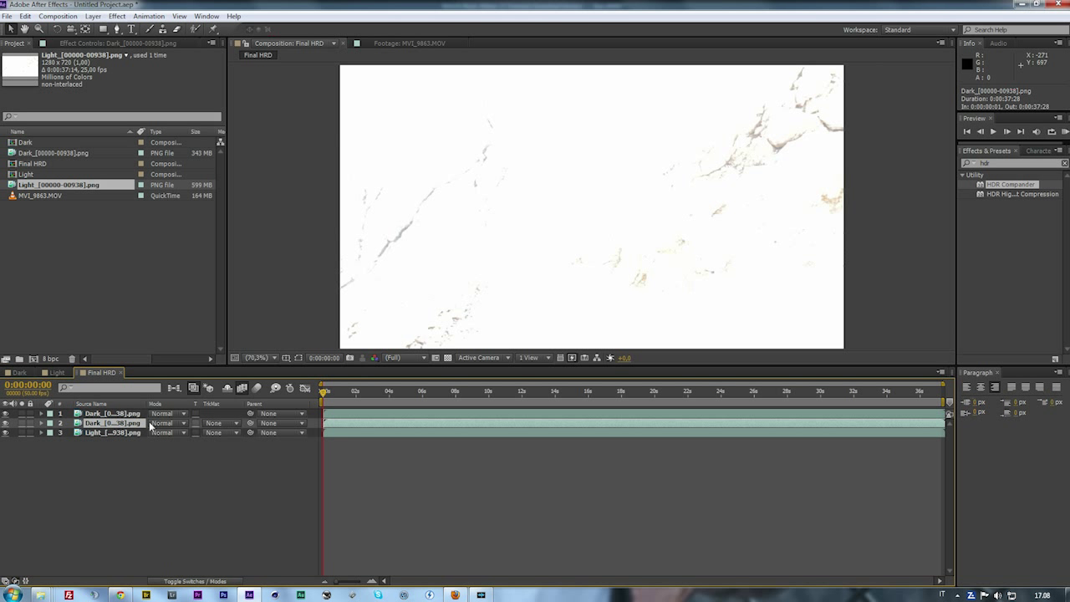
pyautogui.click(214, 424)
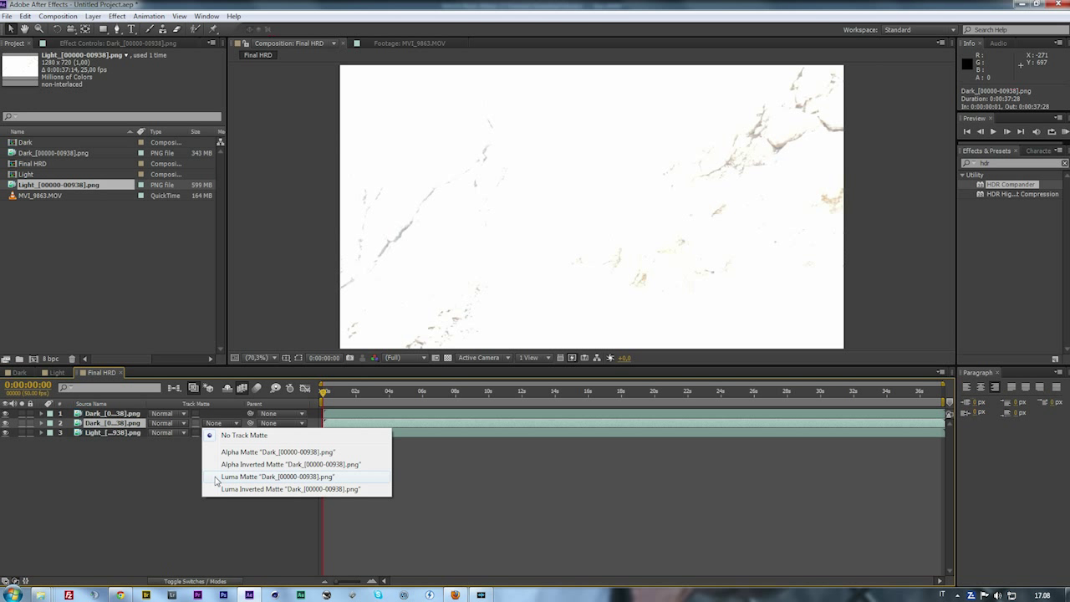
pyautogui.click(216, 477)
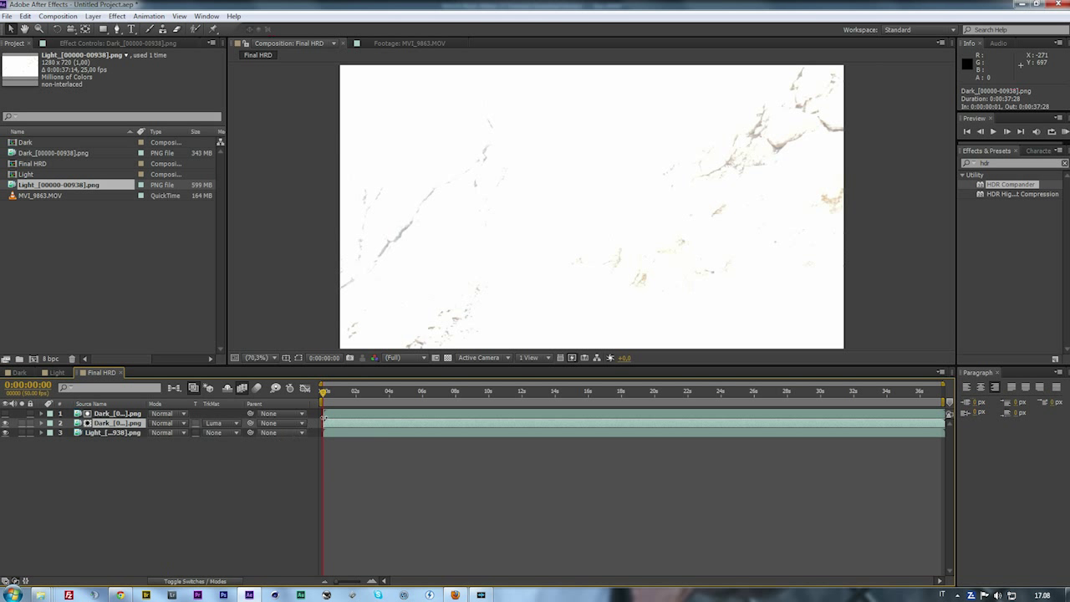
pyautogui.moveTo(349, 398); pyautogui.dragTo(366, 401)
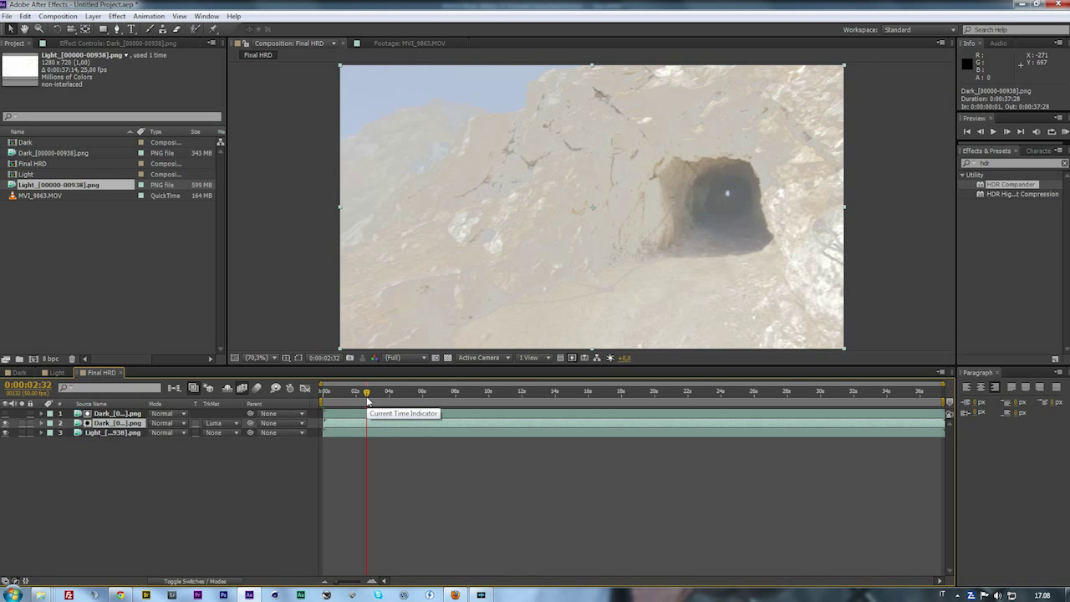
pyautogui.moveTo(366, 402)
pyautogui.mouseDown()
pyautogui.moveTo(442, 408)
pyautogui.moveTo(374, 406)
pyautogui.mouseUp()
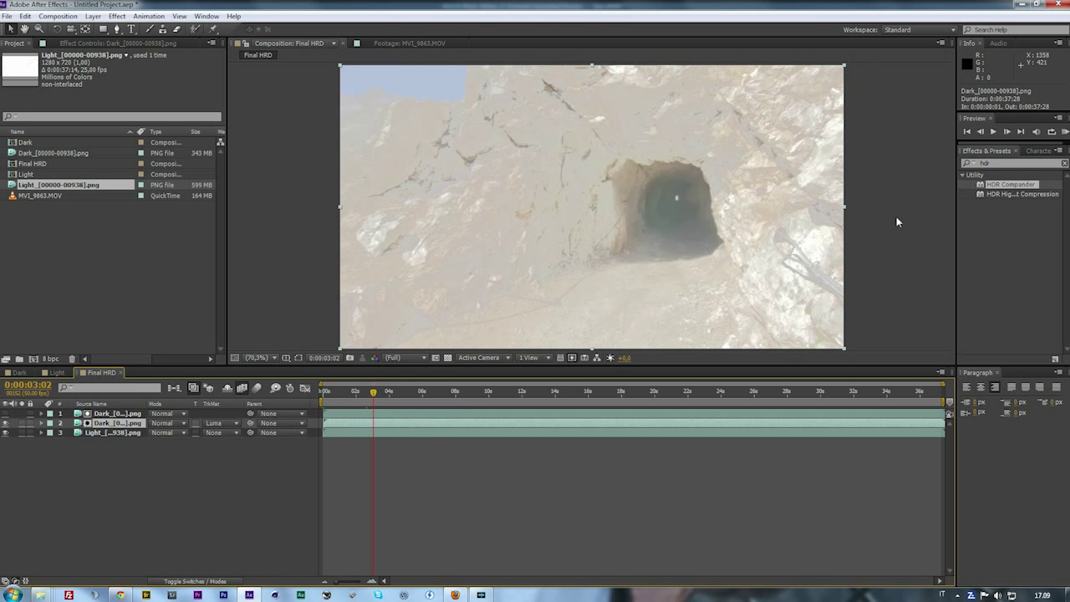
pyautogui.click(977, 156)
# - Search 'hdr' and apply Utility > HDR Compander to the top Dark layer
pyautogui.click(966, 162)
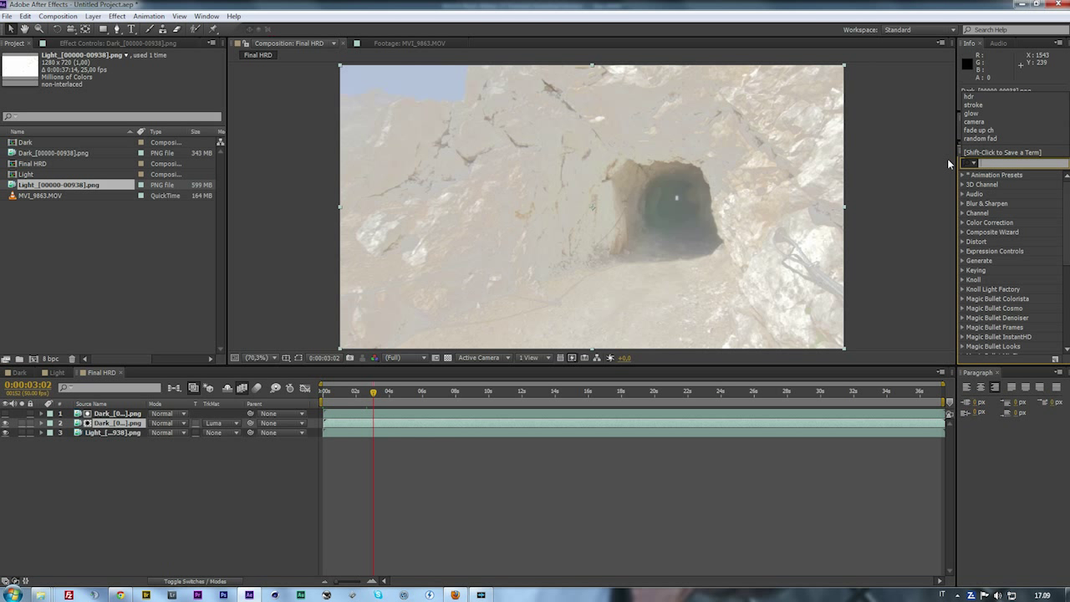
pyautogui.write('hdr')
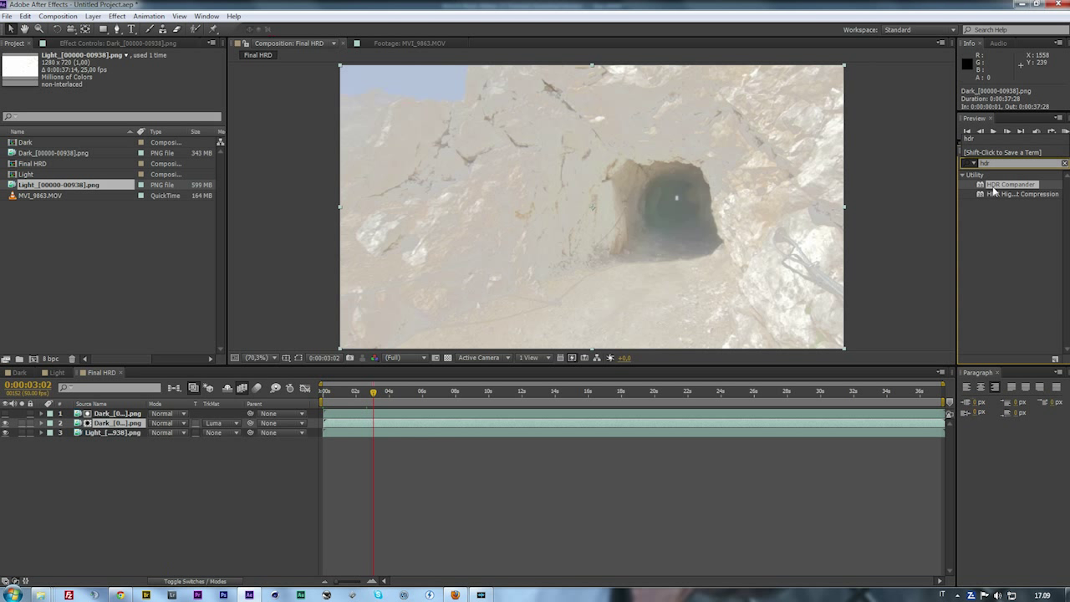
pyautogui.click(993, 192)
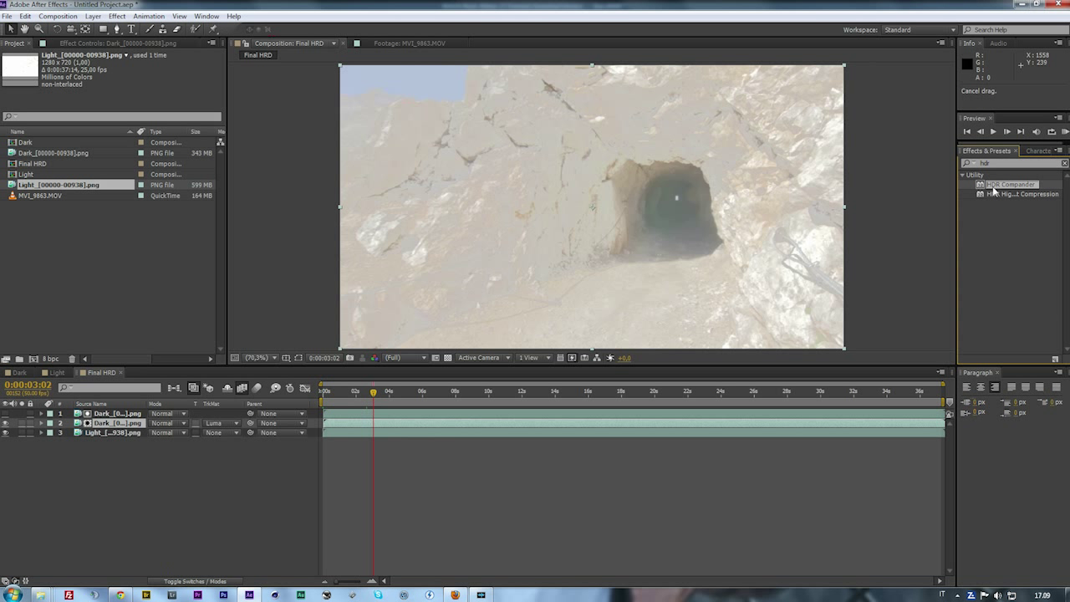
pyautogui.moveTo(993, 192); pyautogui.dragTo(108, 420)
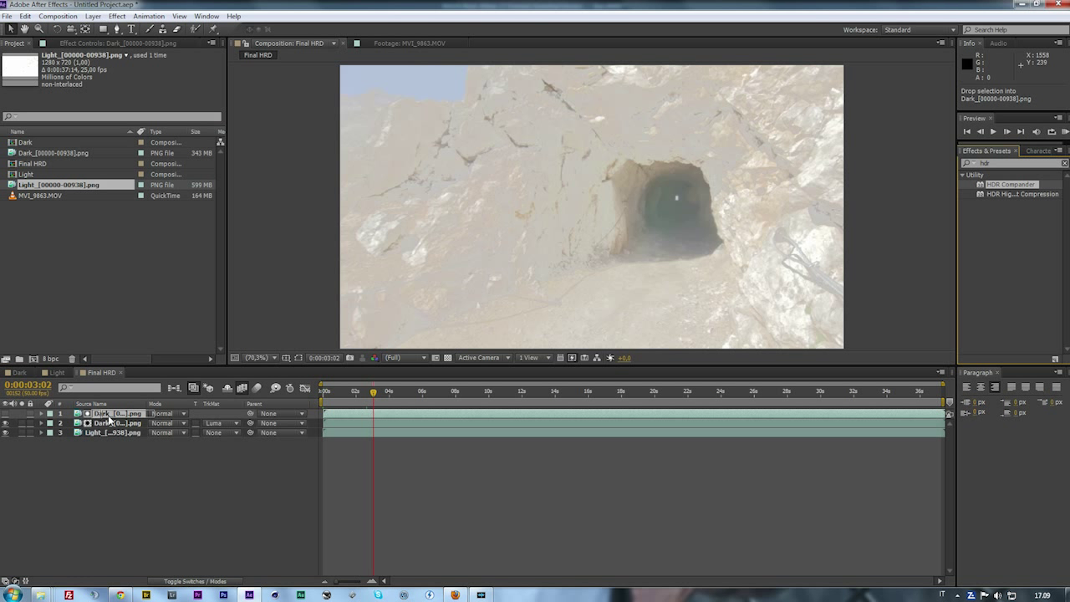
pyautogui.moveTo(109, 420); pyautogui.dragTo(108, 419)
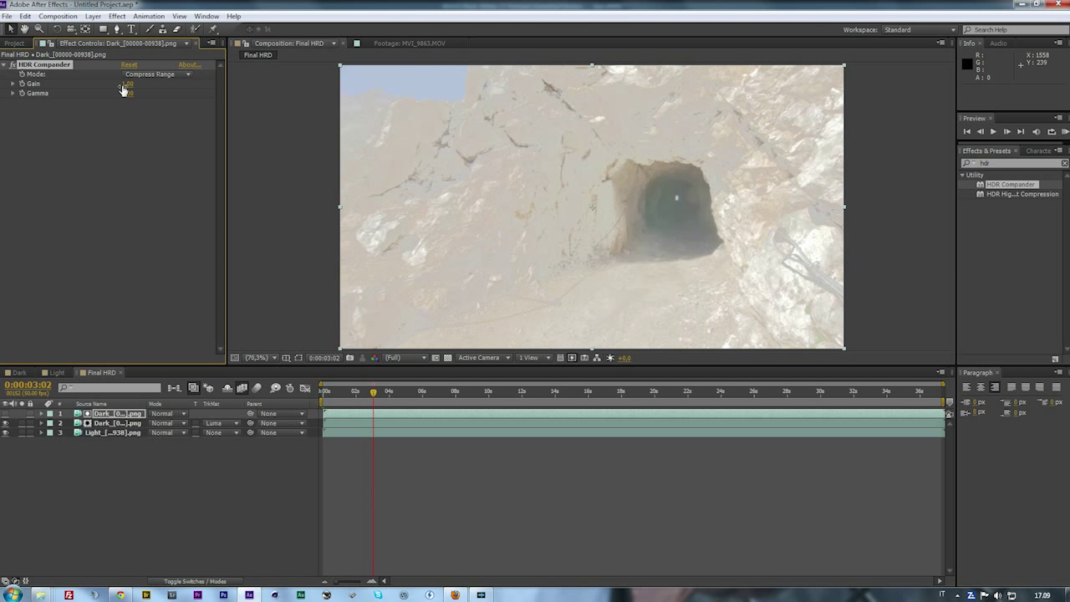
# - Lower HDR Compander Gain to about 0.59, raise Gamma to 7.76, and scrub to check
pyautogui.moveTo(122, 84); pyautogui.dragTo(118, 87)
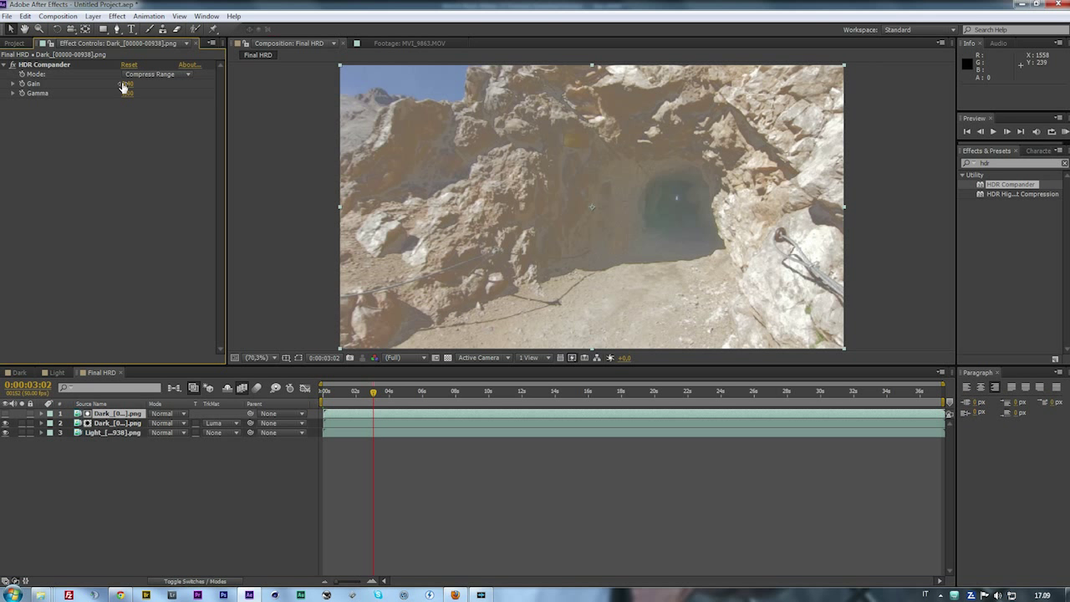
pyautogui.moveTo(124, 84); pyautogui.dragTo(123, 90)
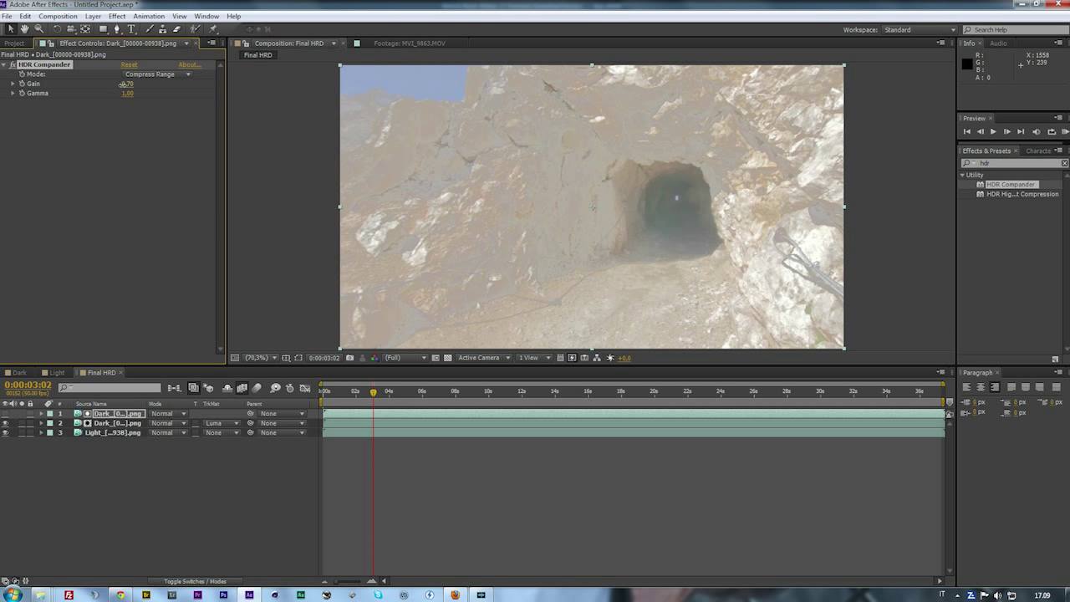
pyautogui.moveTo(123, 85); pyautogui.dragTo(393, 90)
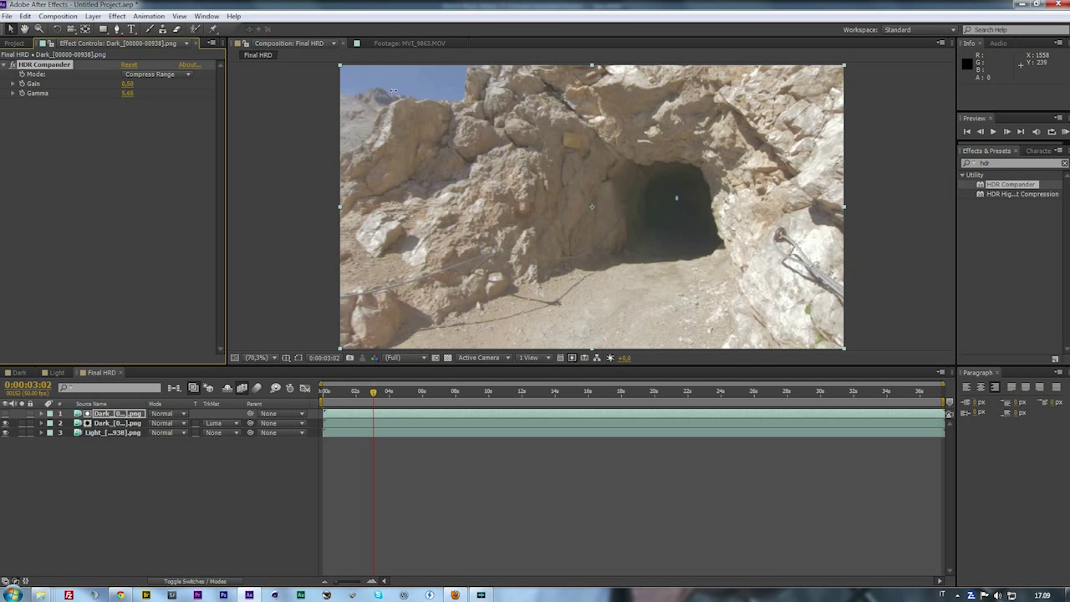
pyautogui.moveTo(466, 86); pyautogui.dragTo(489, 90)
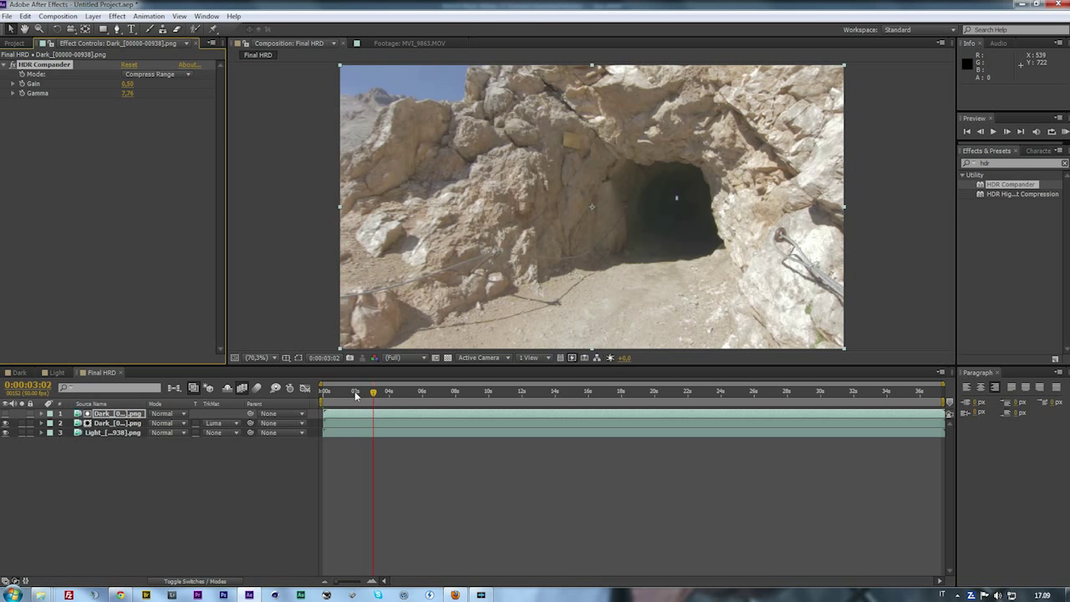
pyautogui.moveTo(354, 397); pyautogui.dragTo(456, 396)
pyautogui.moveTo(474, 398); pyautogui.dragTo(378, 398)
pyautogui.click(6, 423)
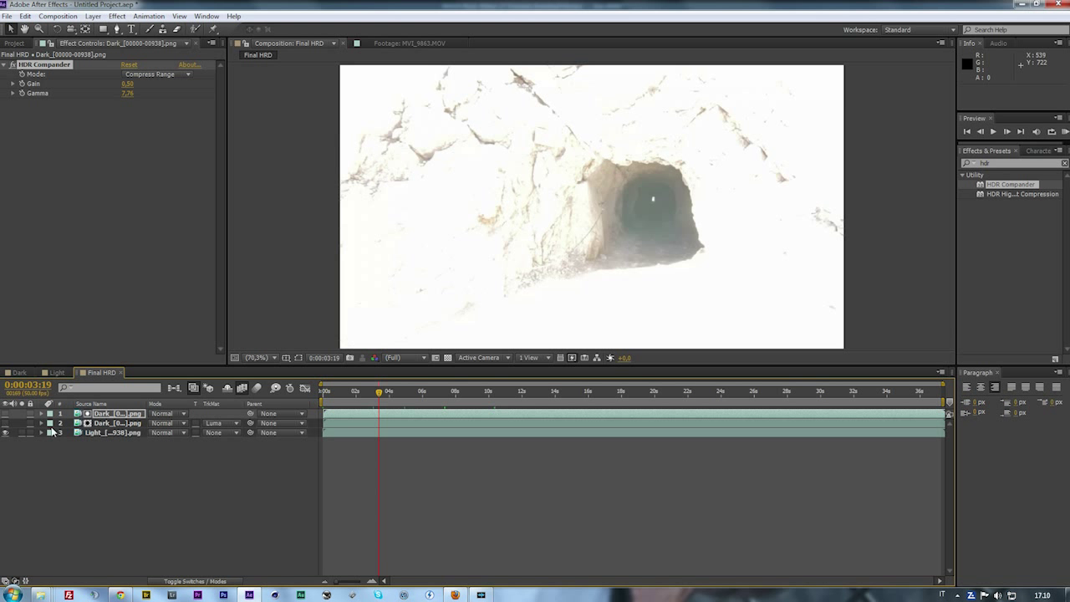
pyautogui.moveTo(373, 394)
pyautogui.mouseDown()
pyautogui.moveTo(358, 394)
pyautogui.moveTo(388, 395)
pyautogui.mouseUp()
pyautogui.click(6, 433)
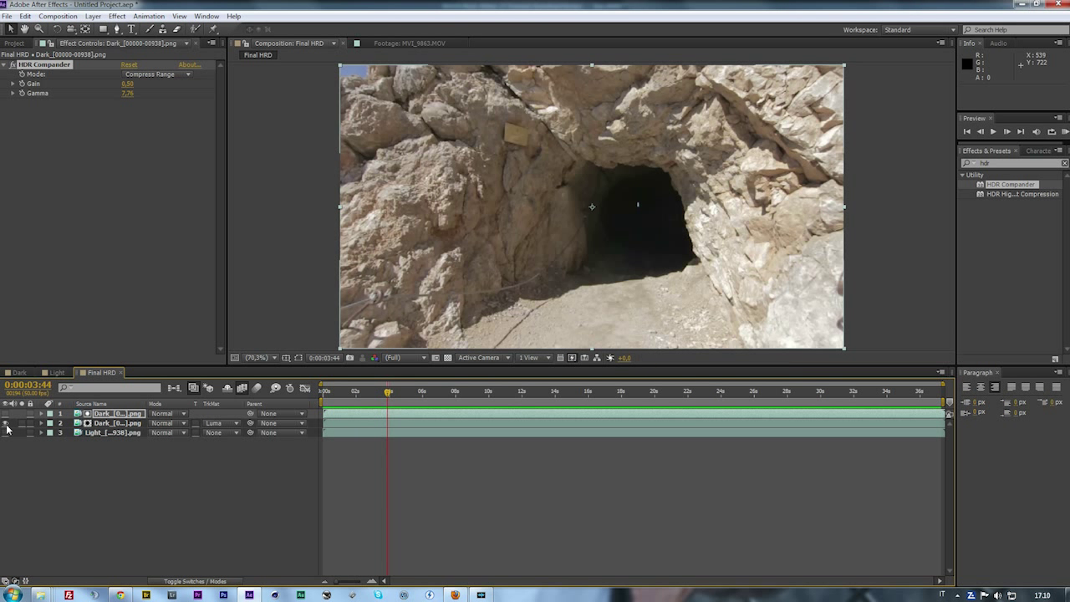
pyautogui.click(487, 394)
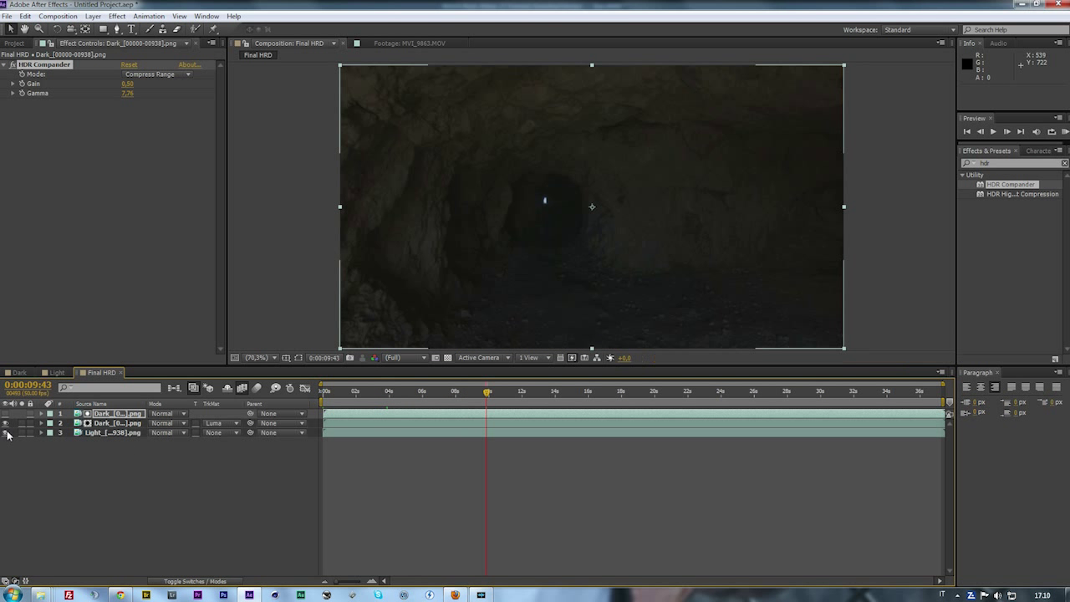
pyautogui.moveTo(489, 400); pyautogui.dragTo(386, 403)
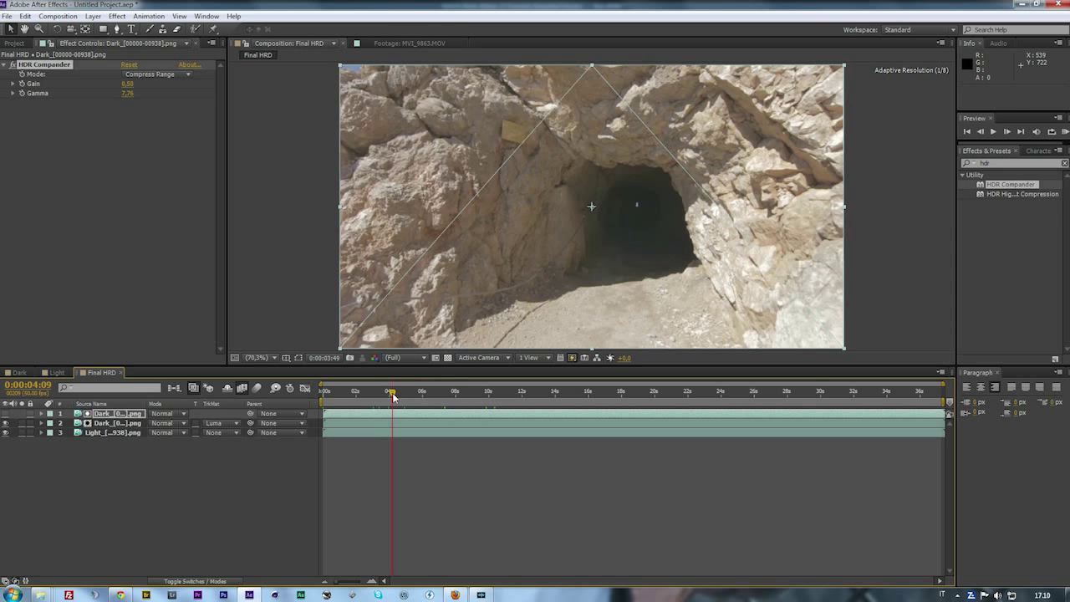
pyautogui.moveTo(388, 398); pyautogui.dragTo(439, 409)
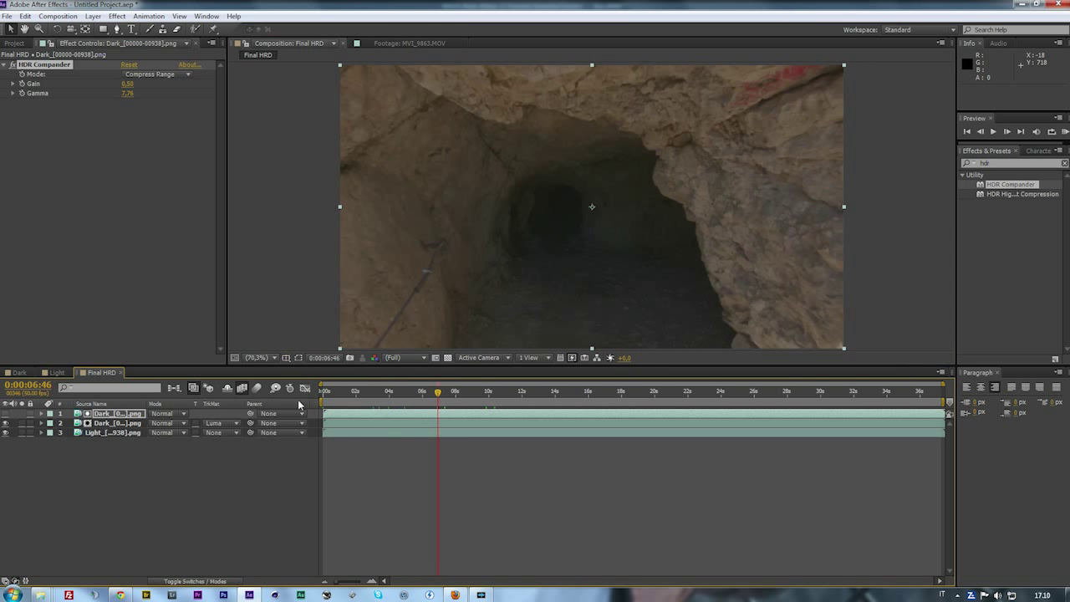
# - Set the work area start to 0:00:02:00 and run a RAM Preview
pyautogui.moveTo(322, 401); pyautogui.dragTo(352, 408)
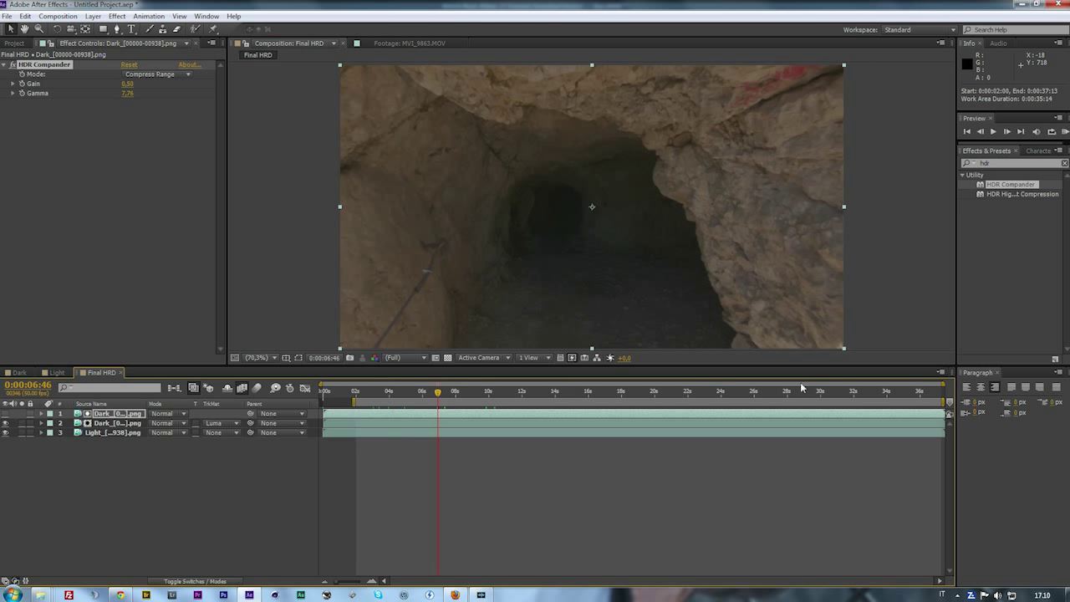
pyautogui.click(1063, 132)
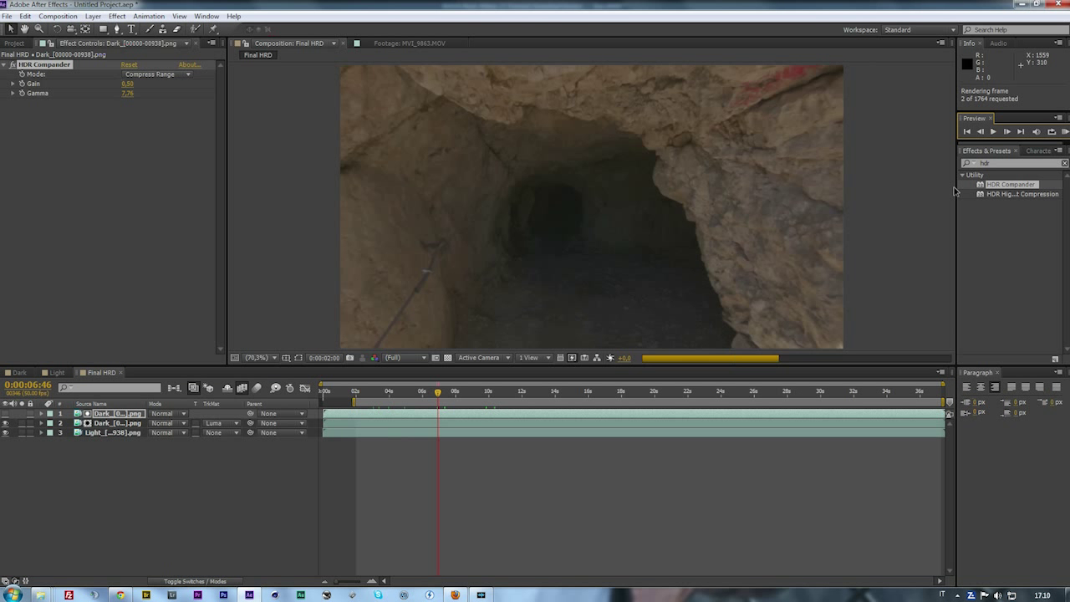